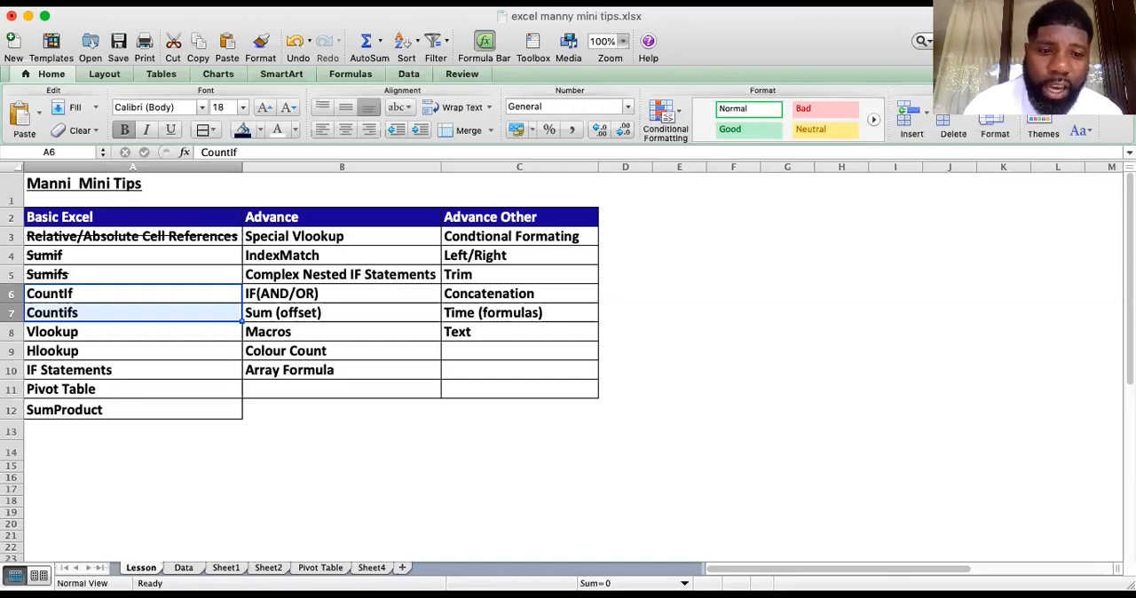
On the Data sheet, hide columns I through Q, covering the Sumif and Sumifs tables and the empty columns beside them
{"action": "left_click", "coordinate": [184, 567]}
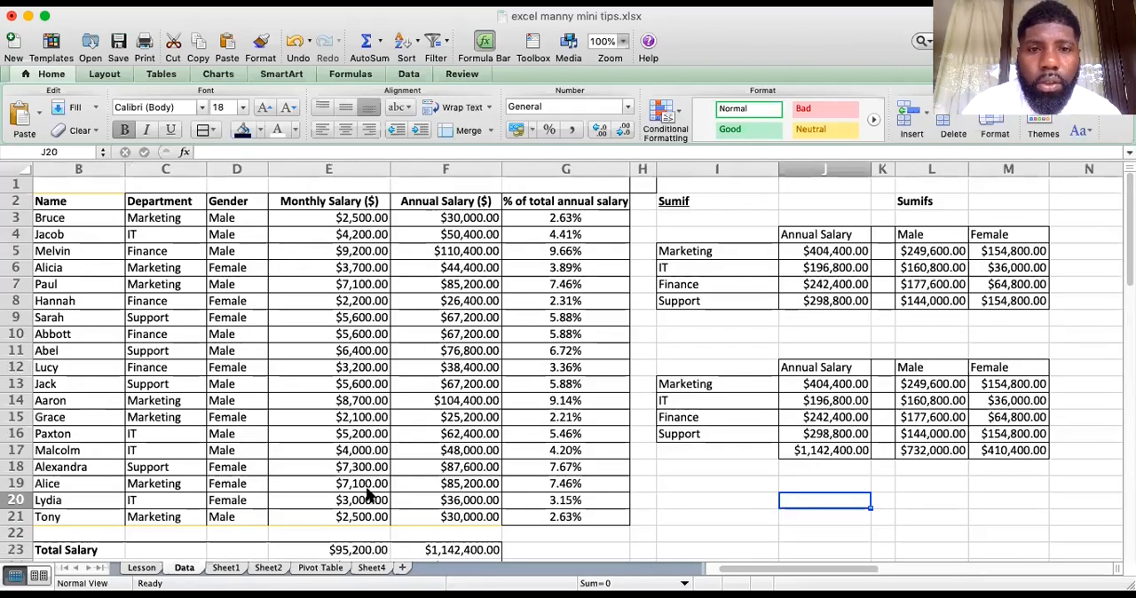
{"action": "left_click", "coordinate": [1055, 168]}
{"action": "left_click_drag", "start_coordinate": [1055, 169], "coordinate": [710, 217]}
{"action": "right_click", "coordinate": [710, 217]}
{"action": "left_click", "coordinate": [743, 392]}
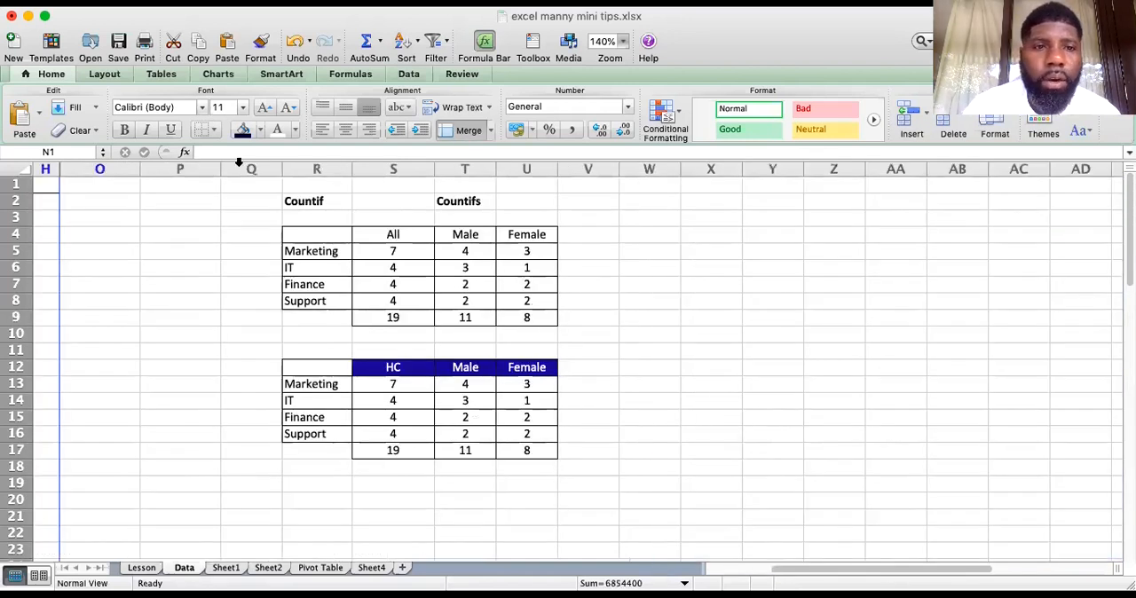
{"action": "left_click_drag", "start_coordinate": [252, 169], "coordinate": [98, 169]}
{"action": "right_click", "coordinate": [115, 201]}
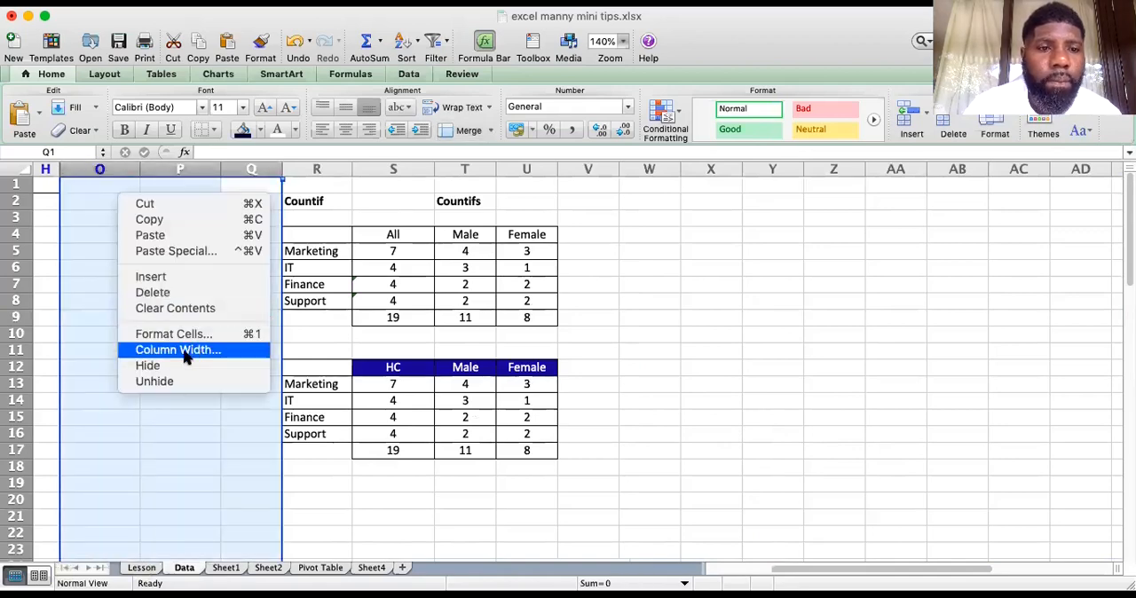
{"action": "left_click", "coordinate": [181, 363]}
Clear the department counts in S13:U16 under the HC, Male and Female headings, keeping the total row
{"action": "left_click_drag", "start_coordinate": [823, 572], "coordinate": [712, 550]}
{"action": "left_click_drag", "start_coordinate": [830, 383], "coordinate": [953, 430]}
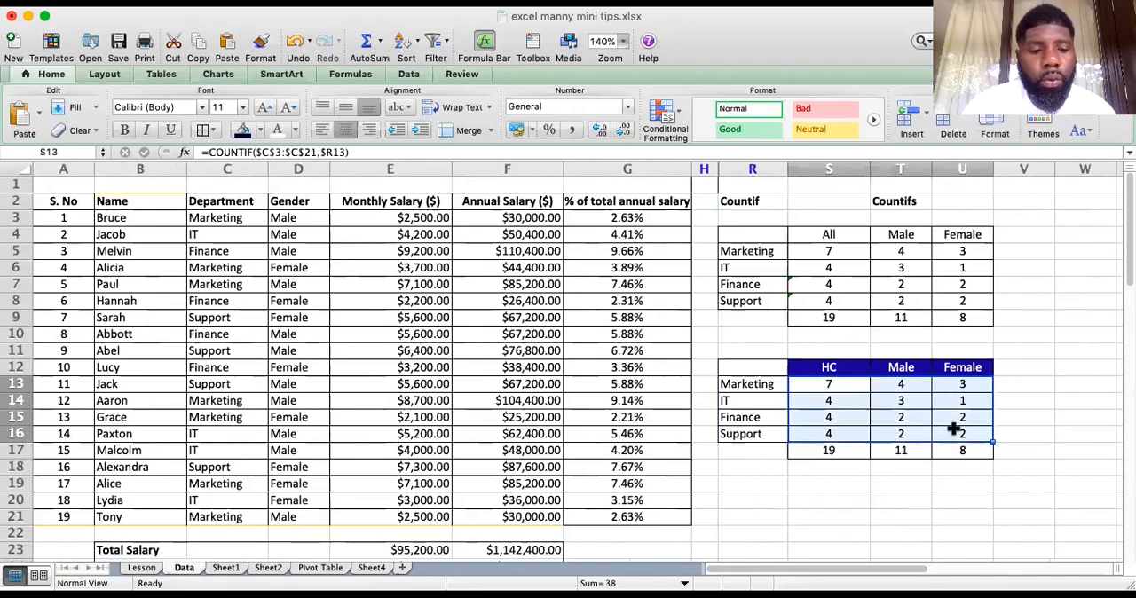
{"action": "key", "text": "Delete"}
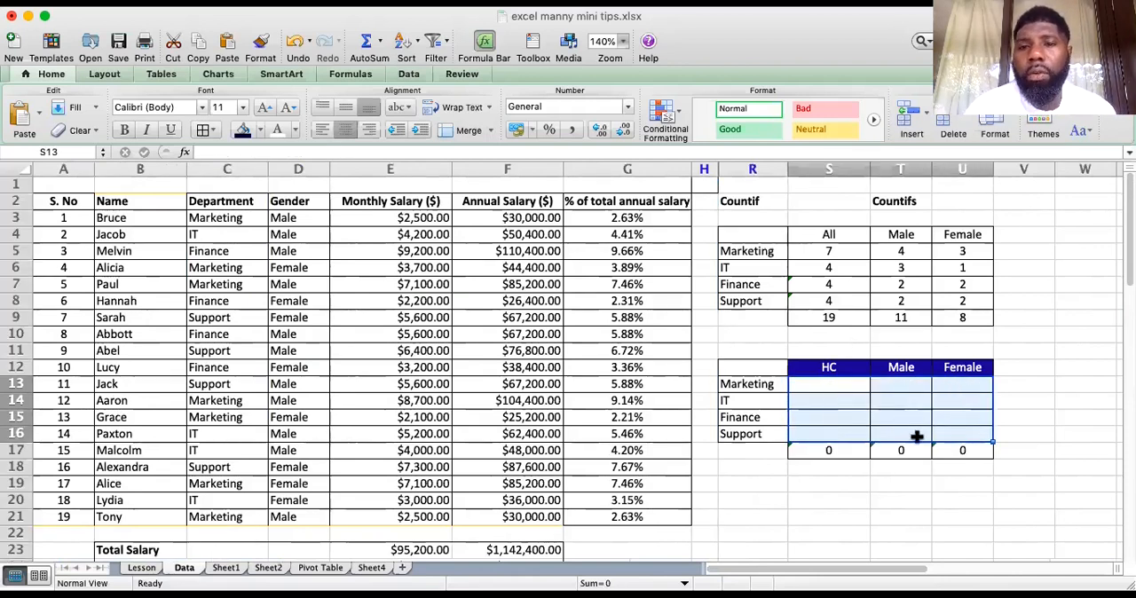
{"action": "left_click", "coordinate": [903, 498]}
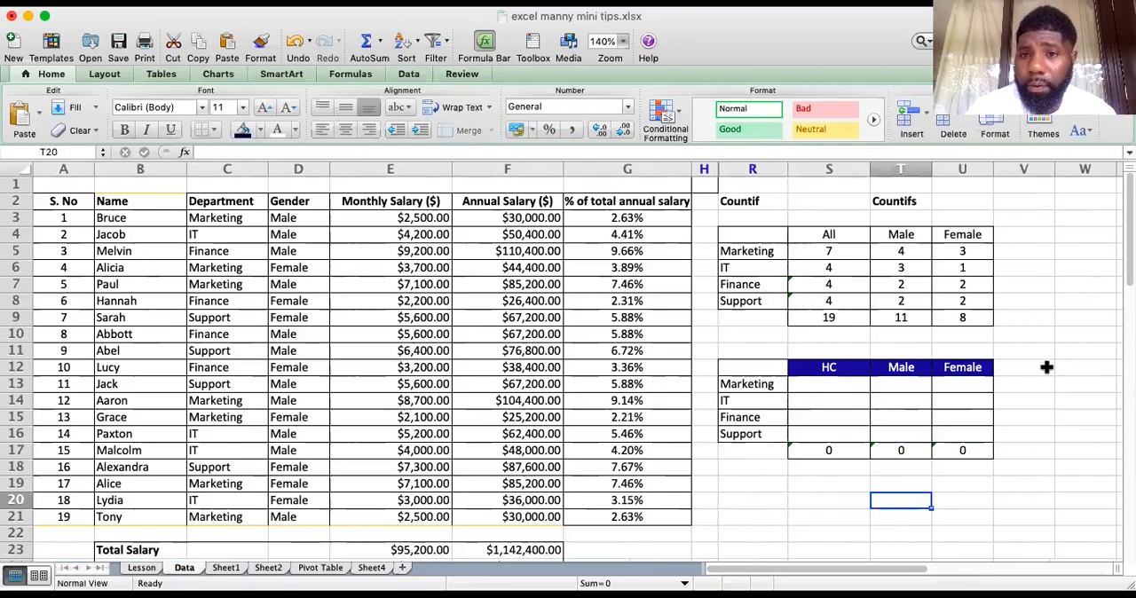
Insert a blank column before the Male column T and narrow it to a width of 2.00
{"action": "left_click", "coordinate": [904, 168]}
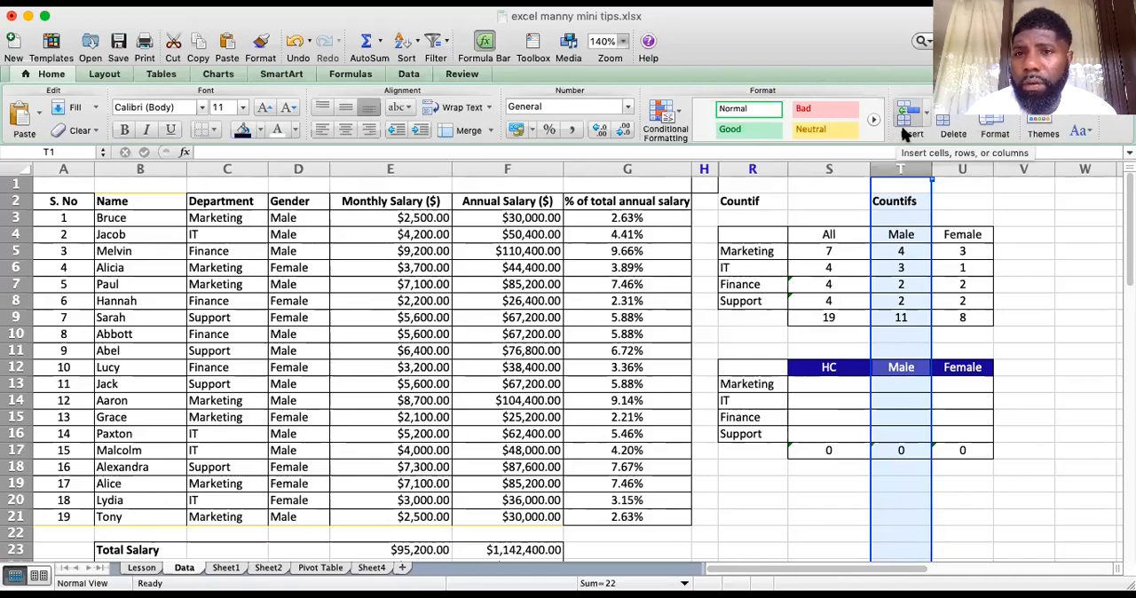
{"action": "left_click", "coordinate": [906, 125]}
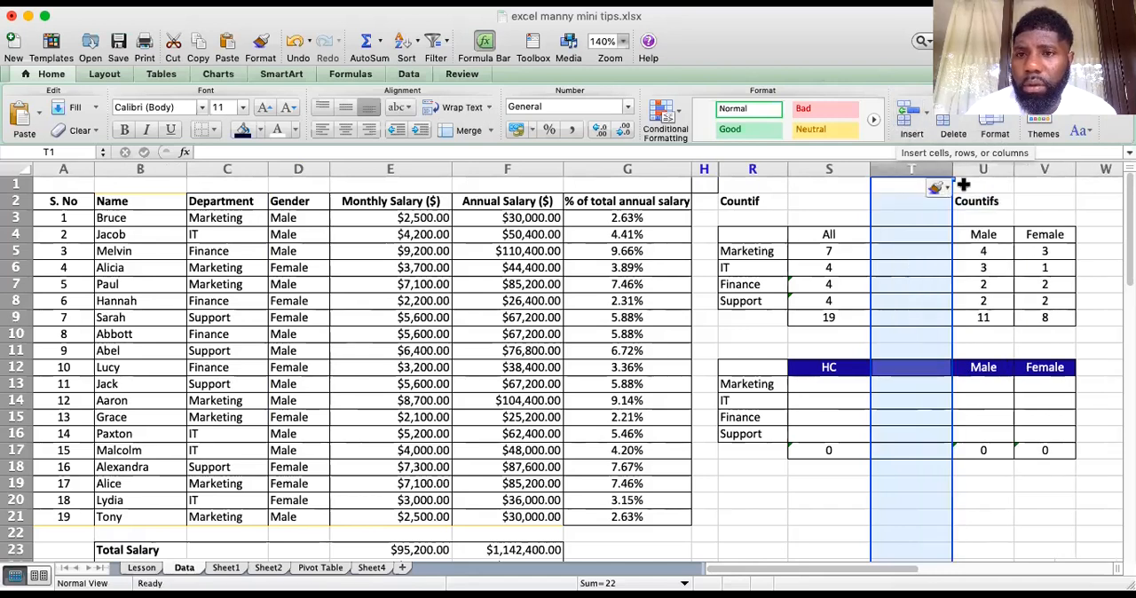
{"action": "left_click_drag", "start_coordinate": [952, 169], "coordinate": [890, 169]}
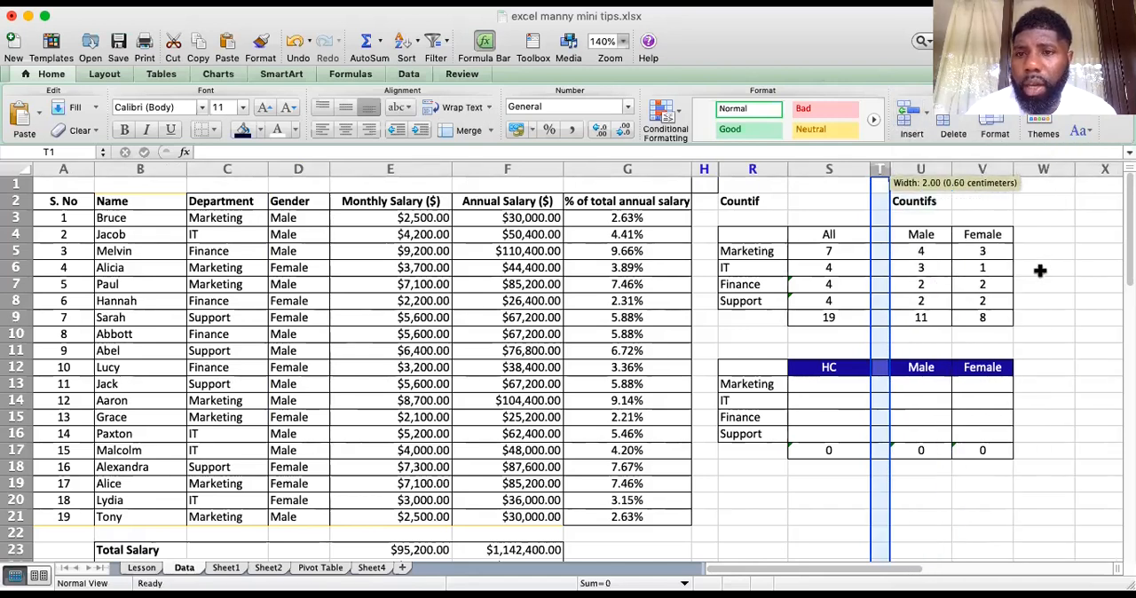
{"action": "left_click", "coordinate": [1044, 268]}
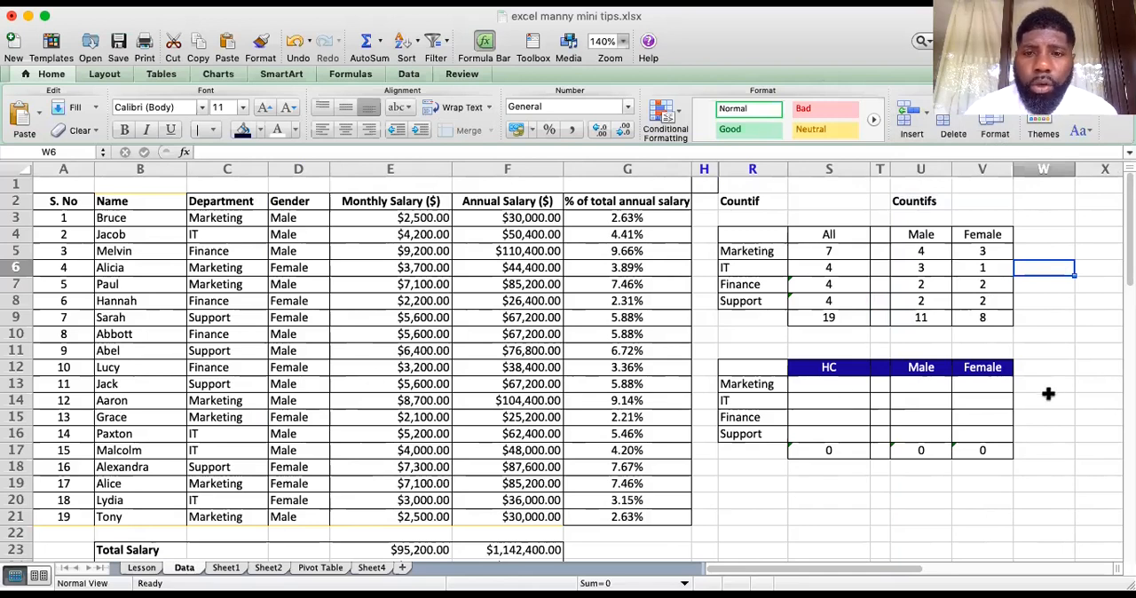
Start a COUNTIF formula in Marketing's HC cell S13 with the department list as the absolute range $C$3:$C$21
{"action": "left_click", "coordinate": [841, 385]}
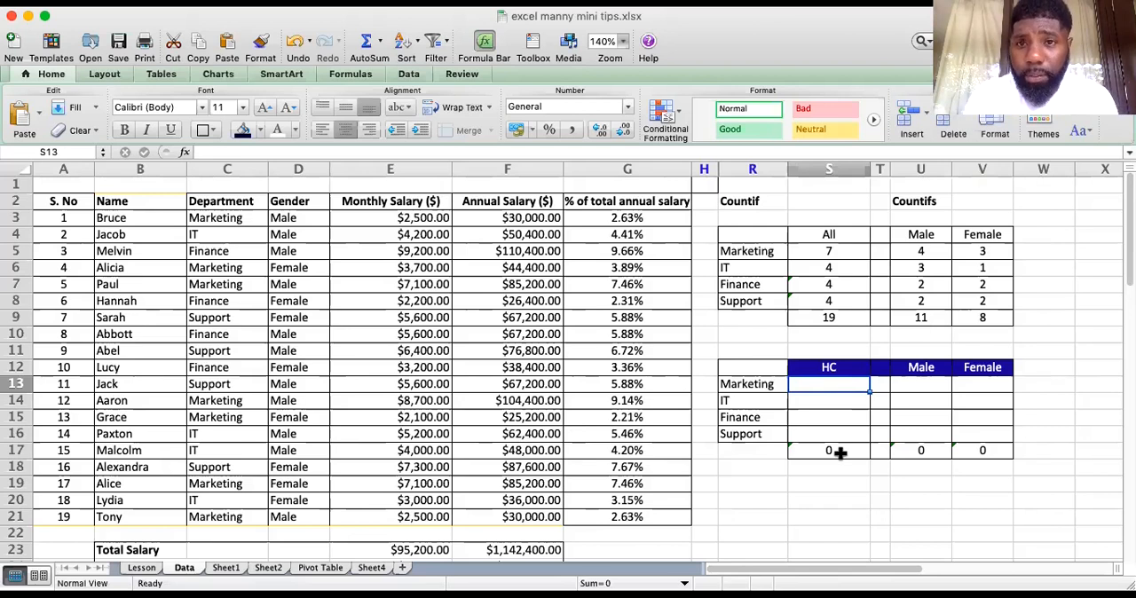
{"action": "type", "text": "="}
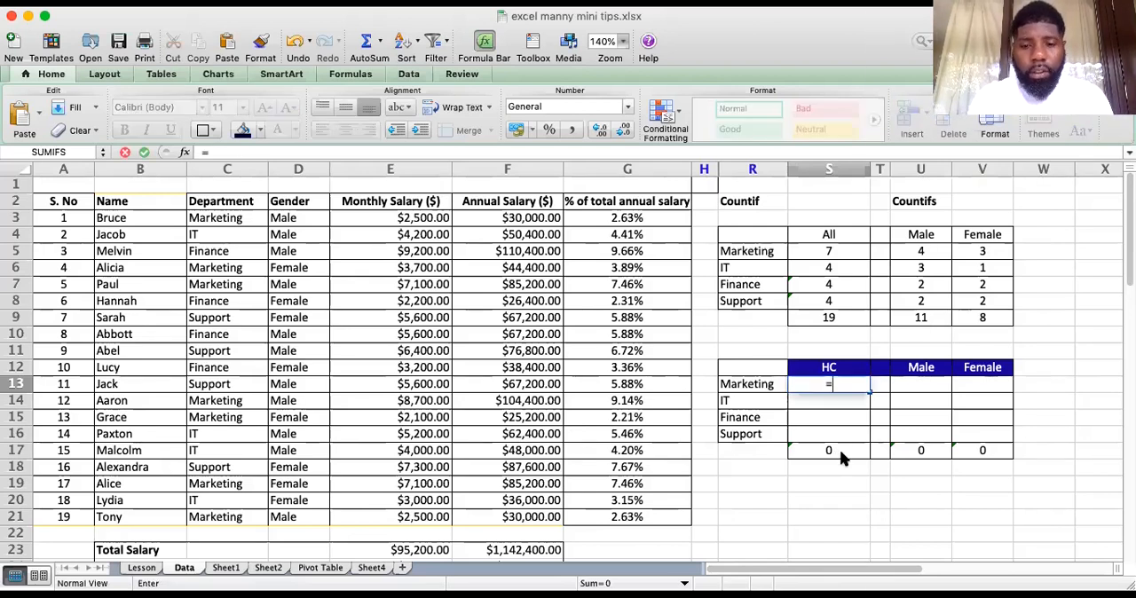
{"action": "type", "text": "coun"}
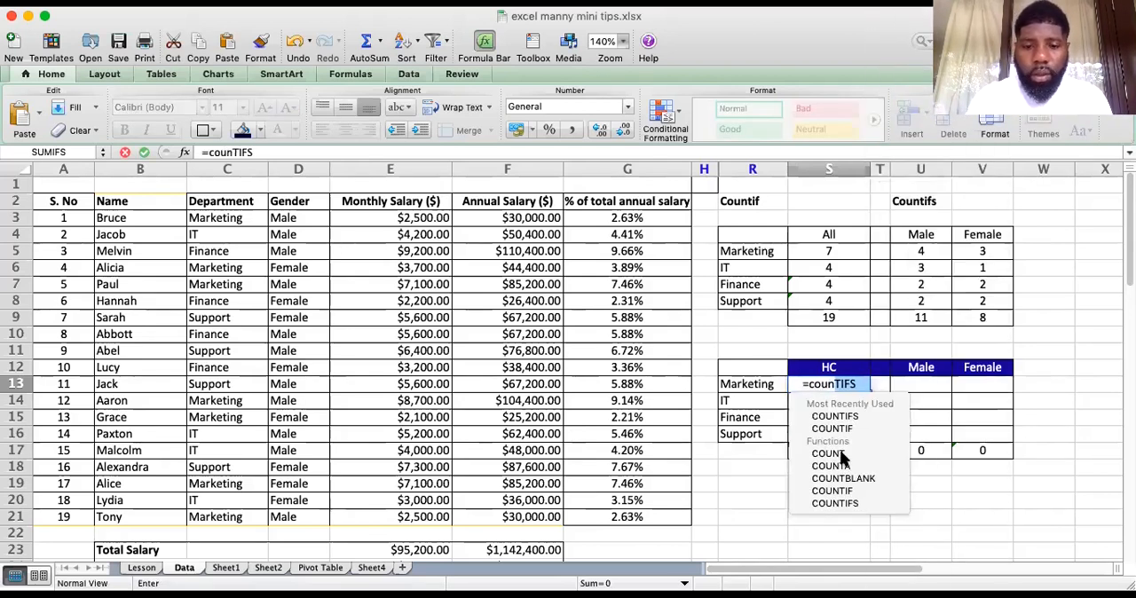
{"action": "type", "text": "t"}
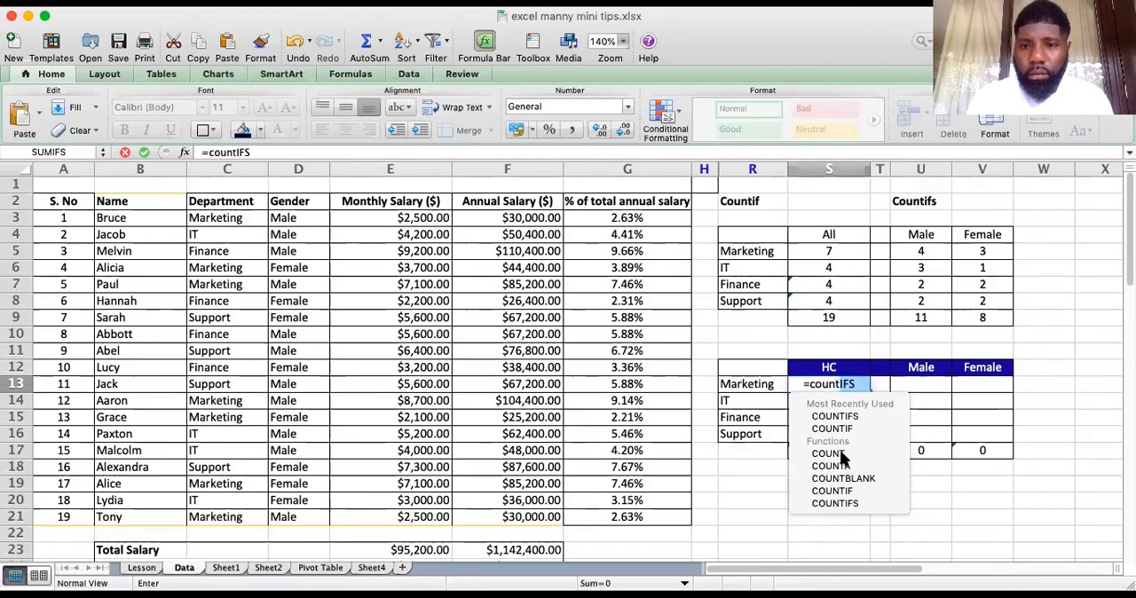
{"action": "type", "text": "if"}
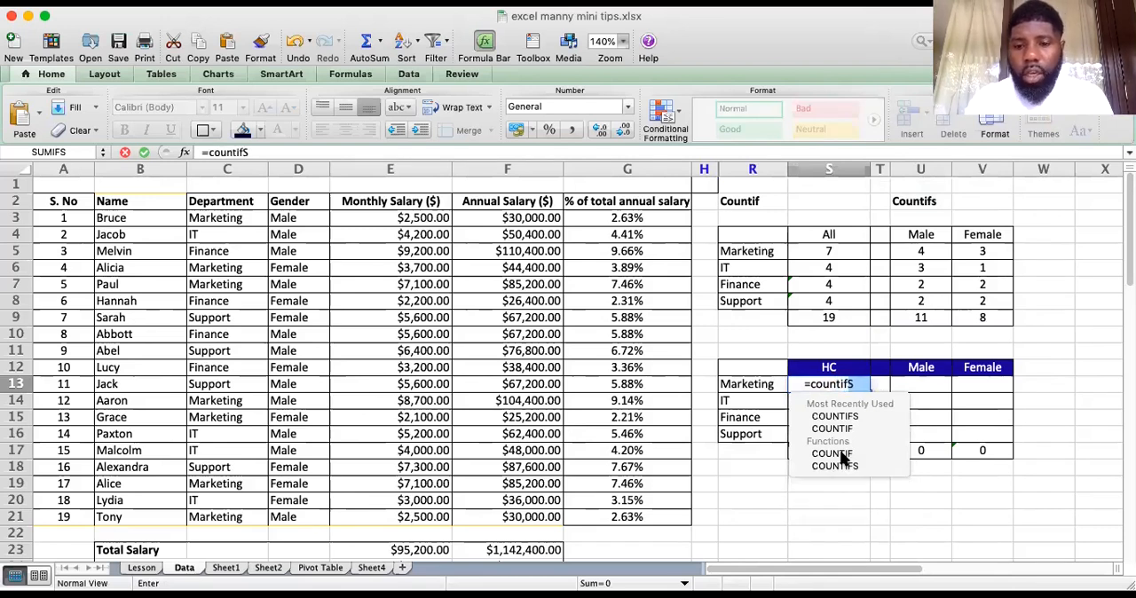
{"action": "double_click", "coordinate": [841, 453]}
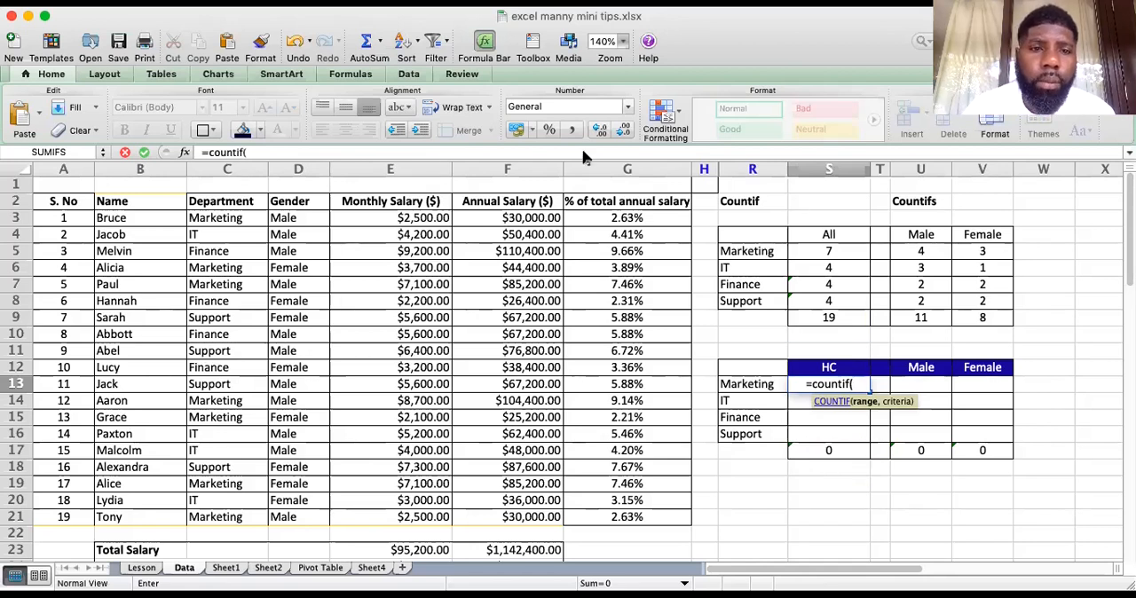
{"action": "left_click_drag", "start_coordinate": [236, 220], "coordinate": [236, 511]}
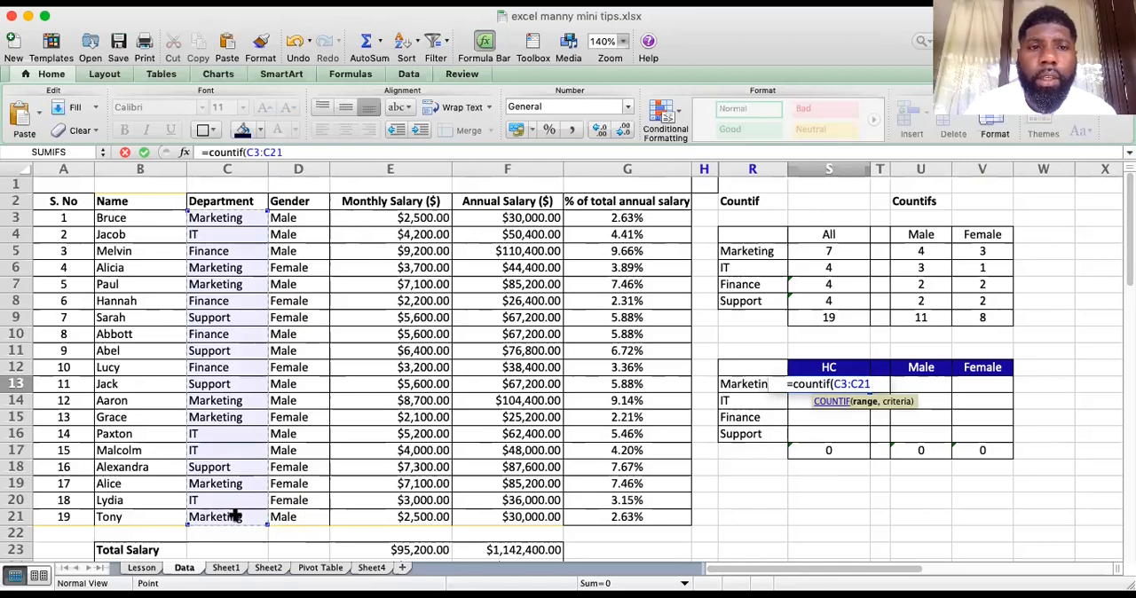
{"action": "key", "text": "super+t"}
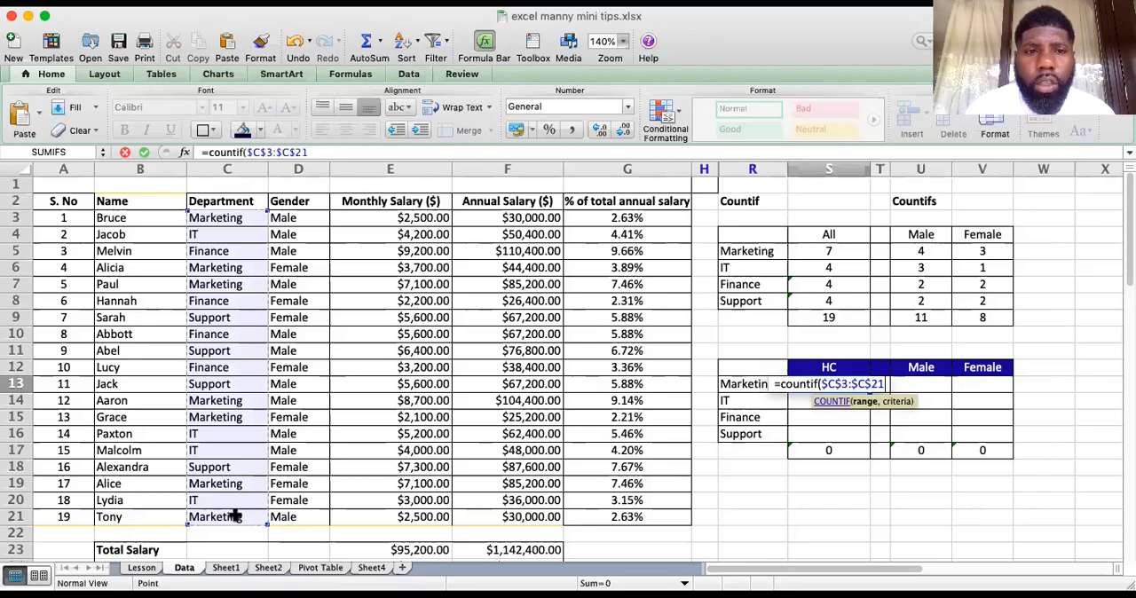
{"action": "type", "text": ","}
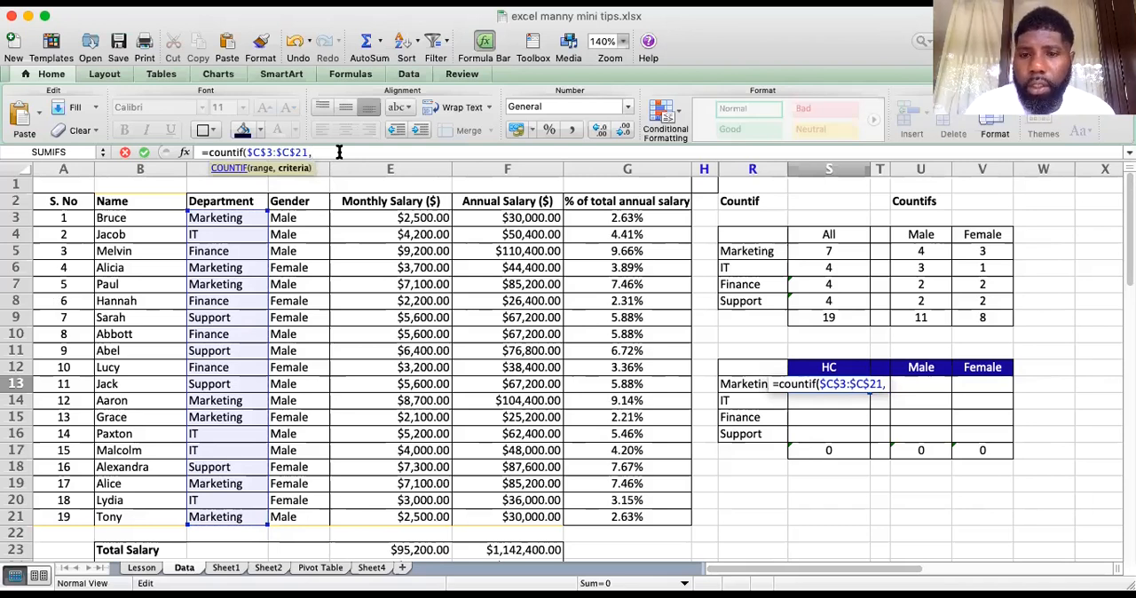
{"action": "left_click", "coordinate": [761, 383]}
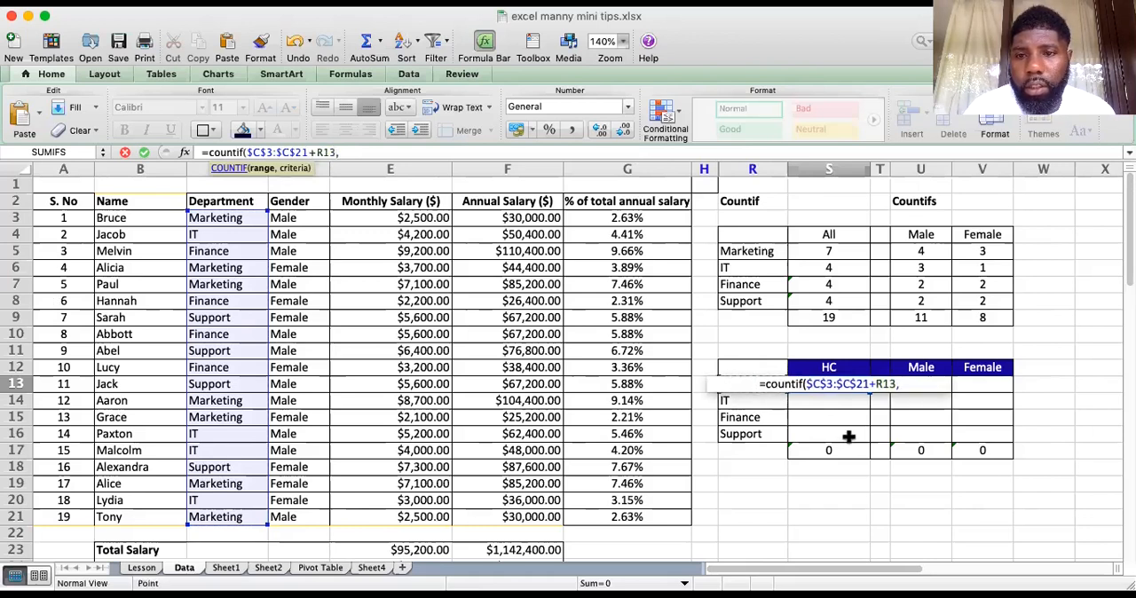
{"action": "key", "text": "BackSpace"}
{"action": "key", "text": "BackSpace"}
{"action": "key", "text": "BackSpace"}
{"action": "key", "text": "BackSpace"}
{"action": "key", "text": "BackSpace"}
Complete the COUNTIF formula in S13 with the Marketing label as criterion $R13, locking only its column
{"action": "type", "text": ","}
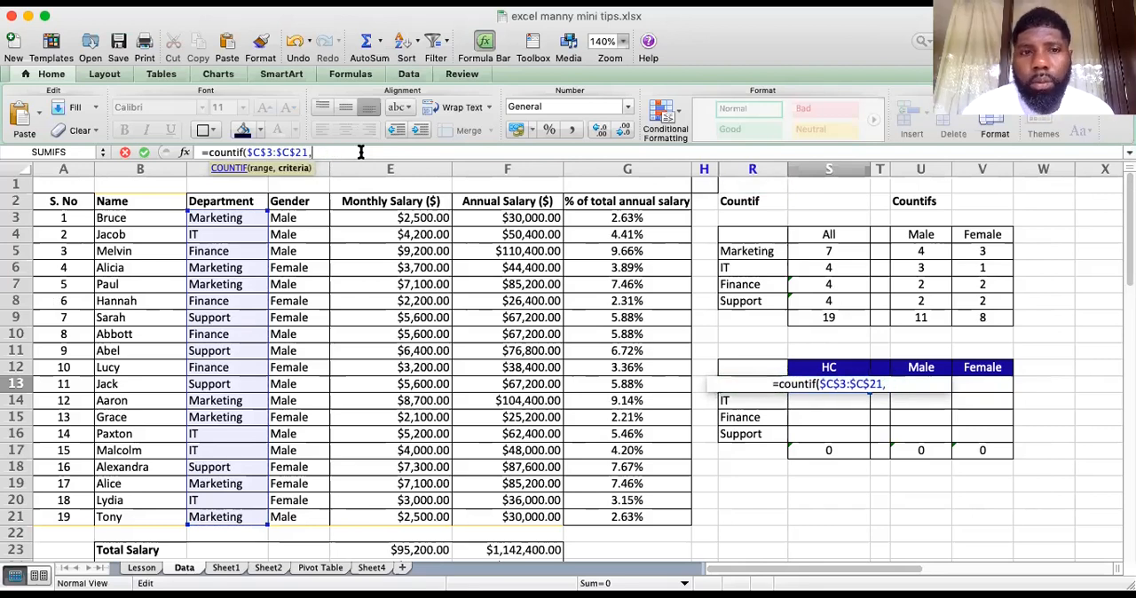
{"action": "left_click", "coordinate": [814, 402]}
{"action": "key", "text": "Up"}
{"action": "key", "text": "Left"}
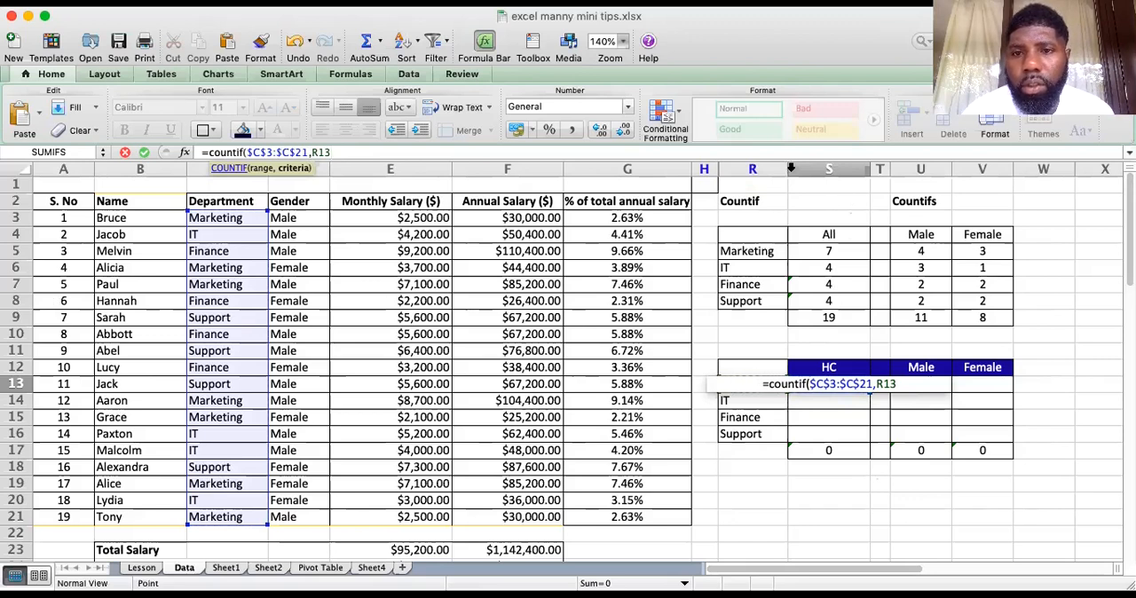
{"action": "left_click", "coordinate": [302, 164]}
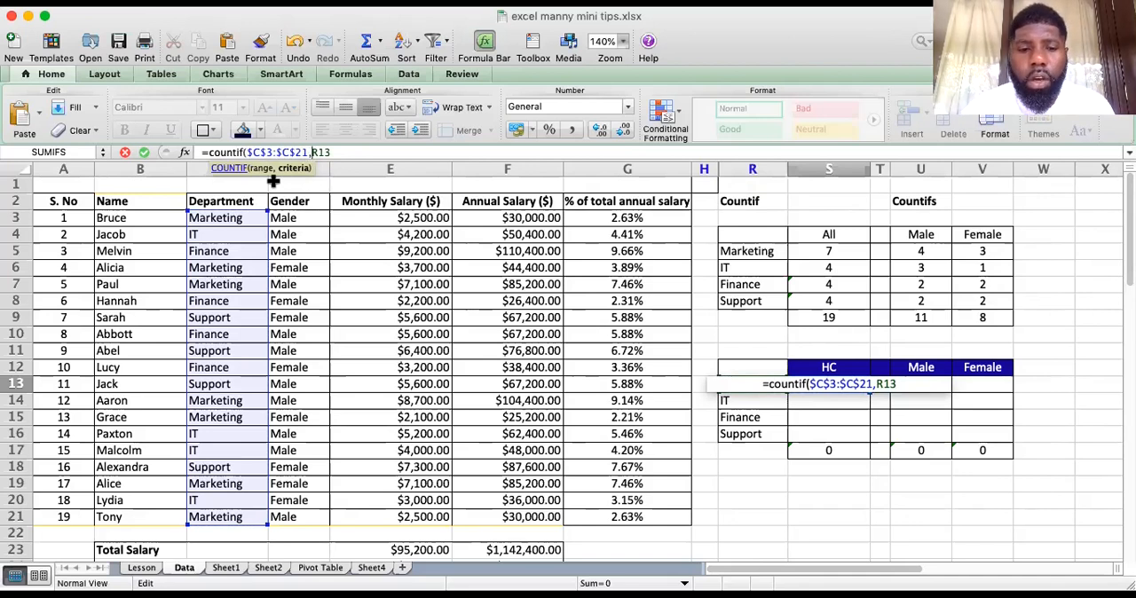
{"action": "type", "text": "$"}
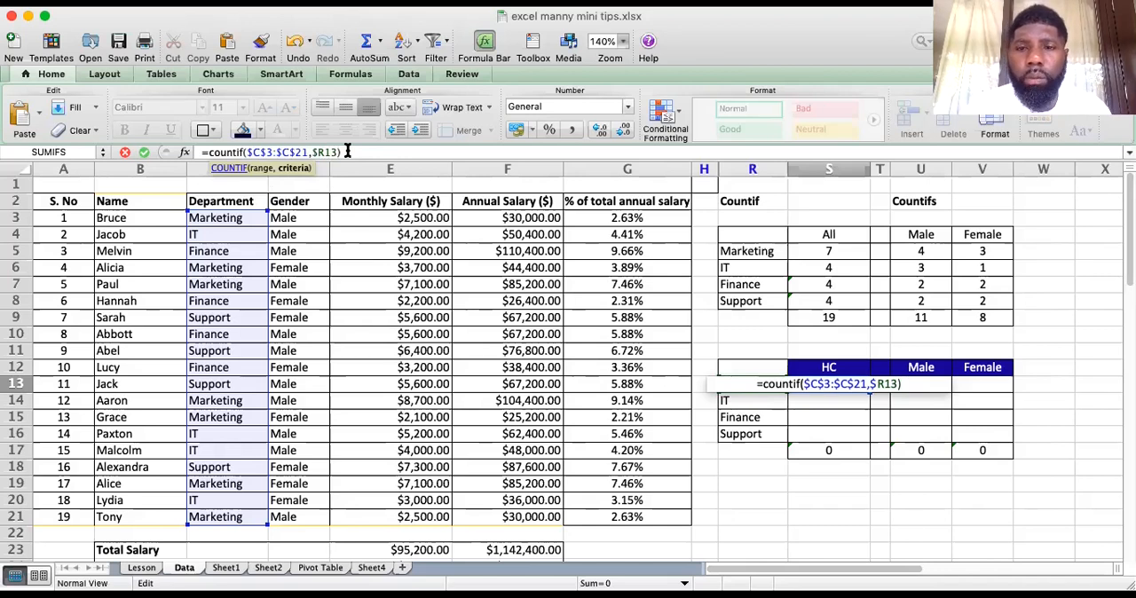
{"action": "left_click", "coordinate": [347, 151]}
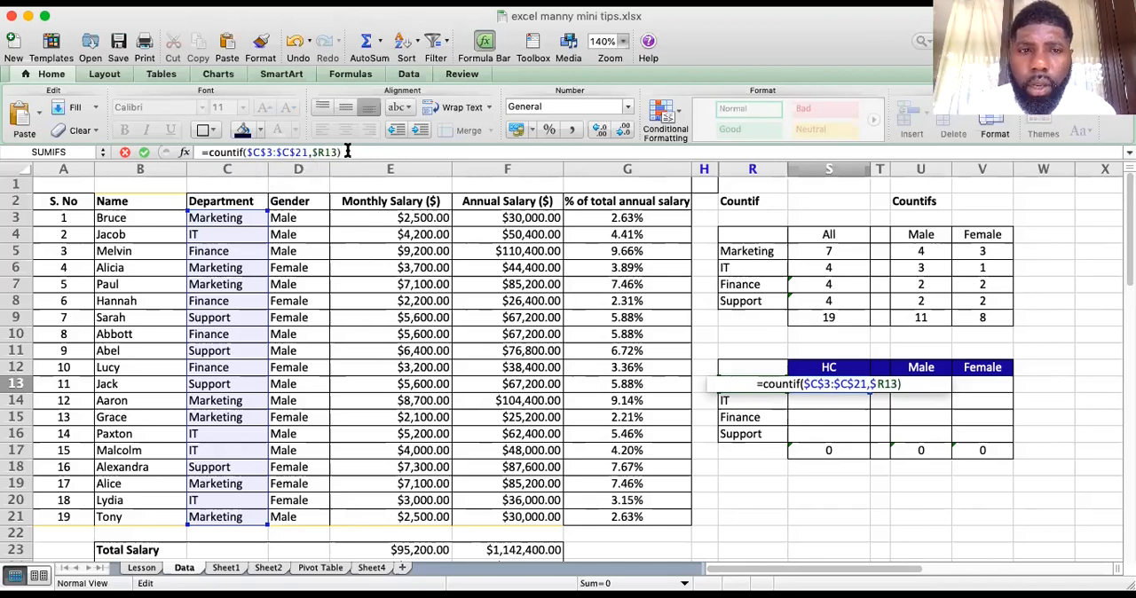
{"action": "key", "text": "Return"}
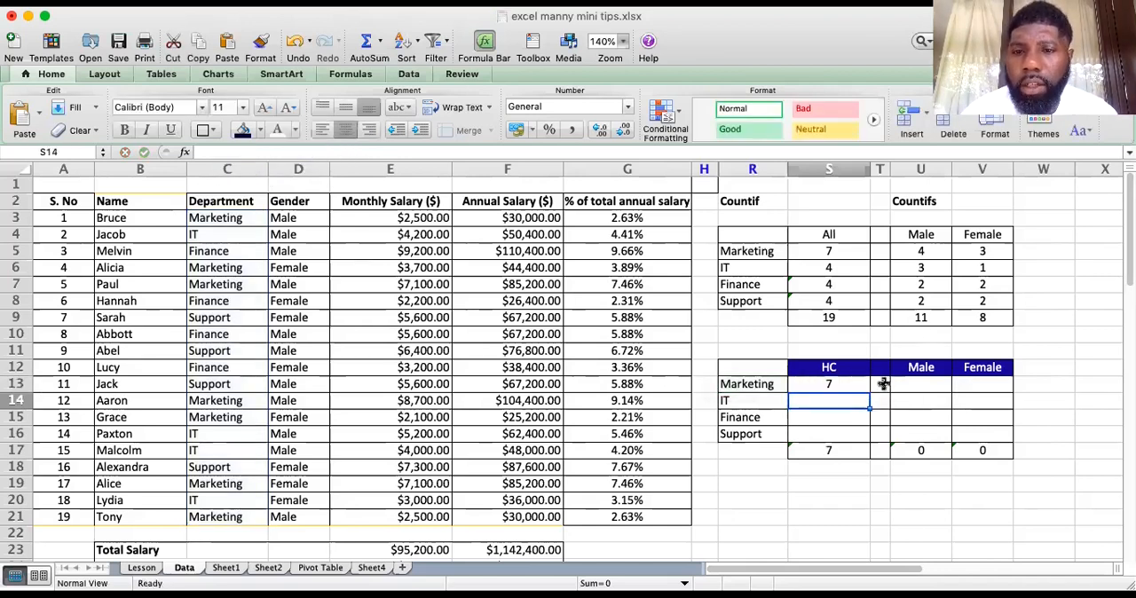
Fill the COUNTIF formula from S13 down through S16 for IT, Finance and Support
{"action": "left_click", "coordinate": [834, 386]}
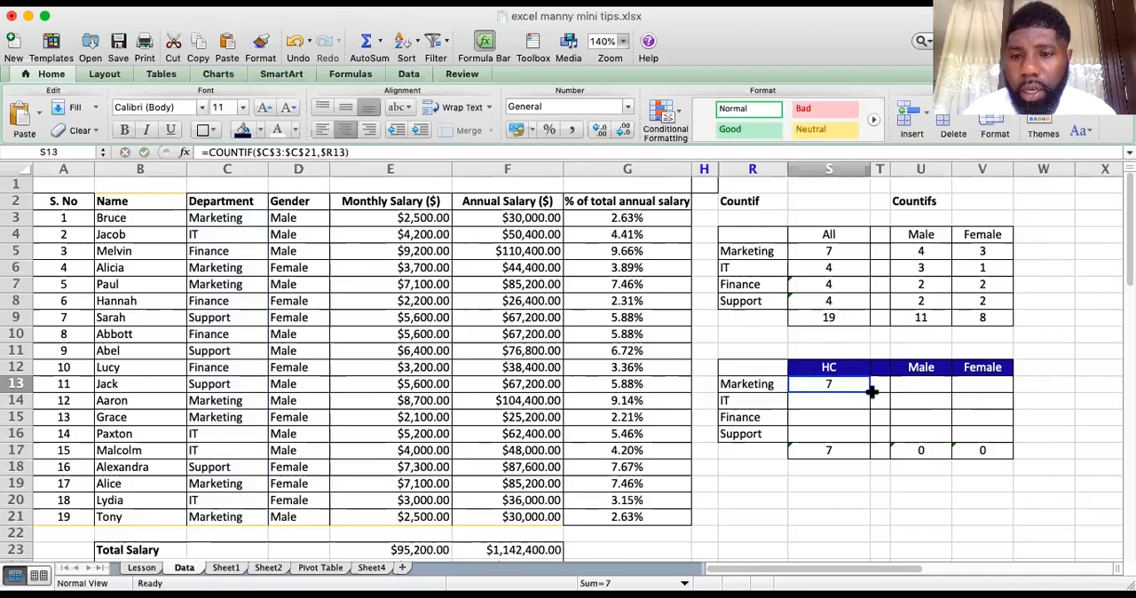
{"action": "left_click_drag", "start_coordinate": [868, 392], "coordinate": [869, 438]}
Check the filled HC counts and compare their total with the list of names in B3:B21
{"action": "left_click", "coordinate": [858, 432]}
{"action": "left_click", "coordinate": [860, 423]}
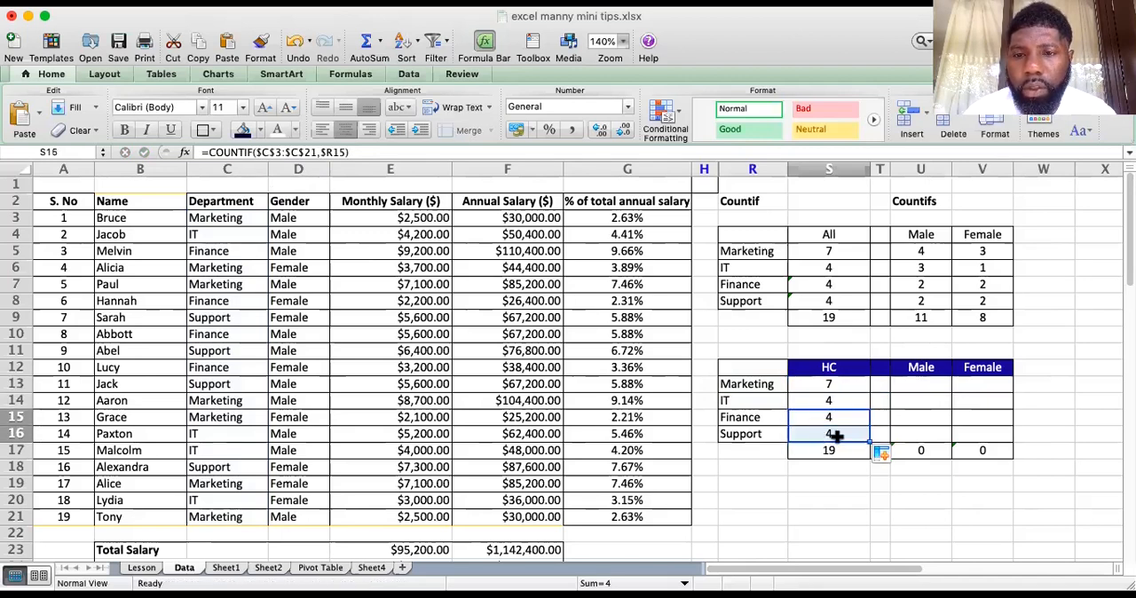
{"action": "left_click_drag", "start_coordinate": [839, 398], "coordinate": [849, 427]}
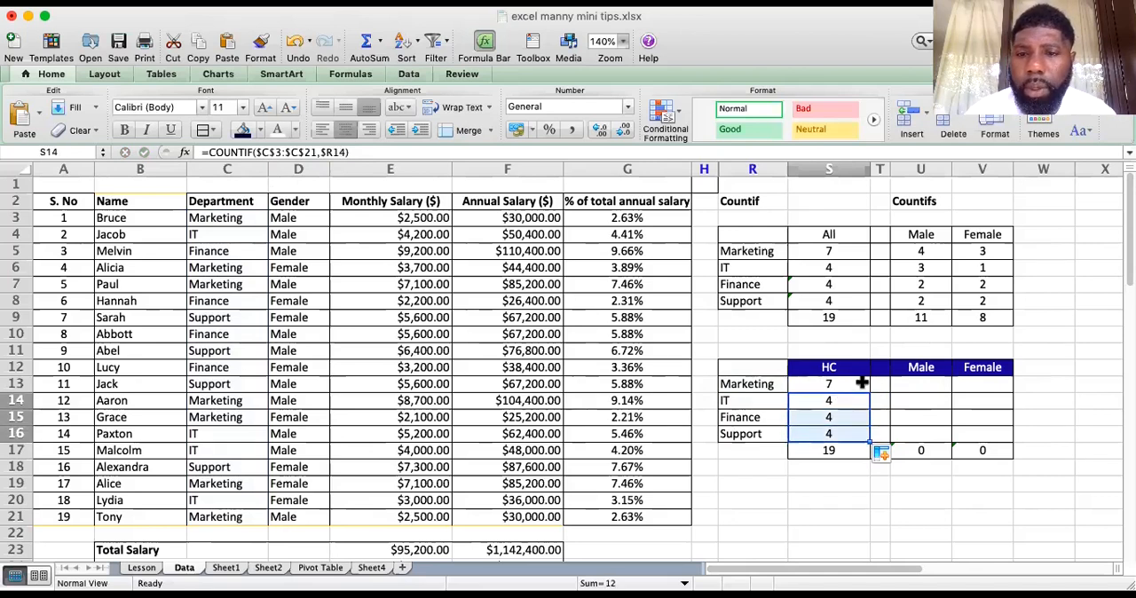
{"action": "left_click", "coordinate": [844, 451]}
{"action": "left_click_drag", "start_coordinate": [158, 223], "coordinate": [161, 514]}
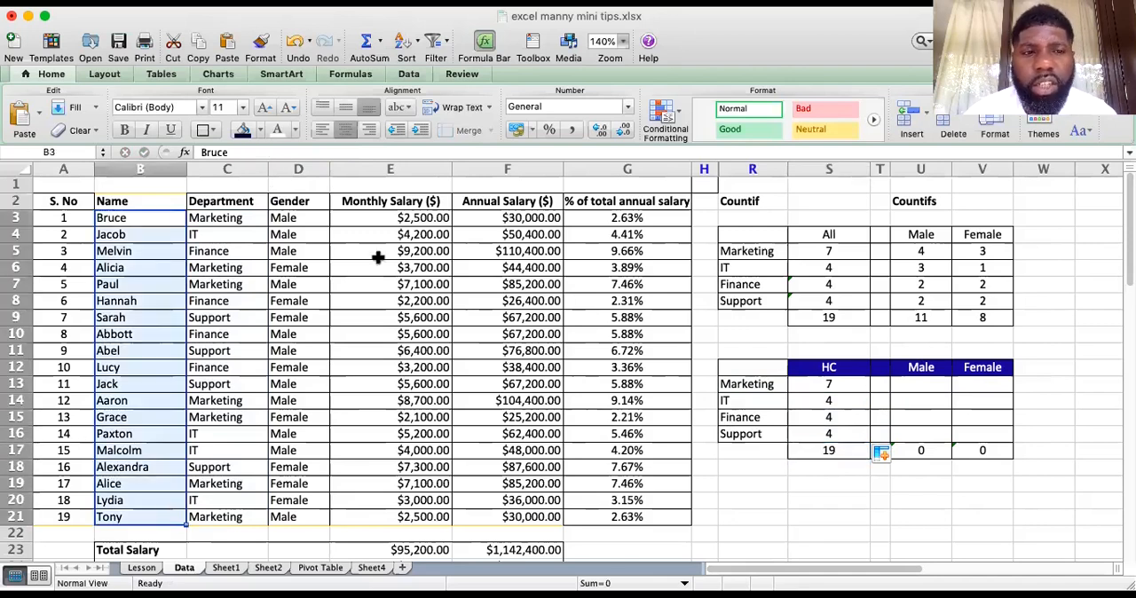
{"action": "left_click", "coordinate": [872, 490]}
{"action": "left_click", "coordinate": [826, 484]}
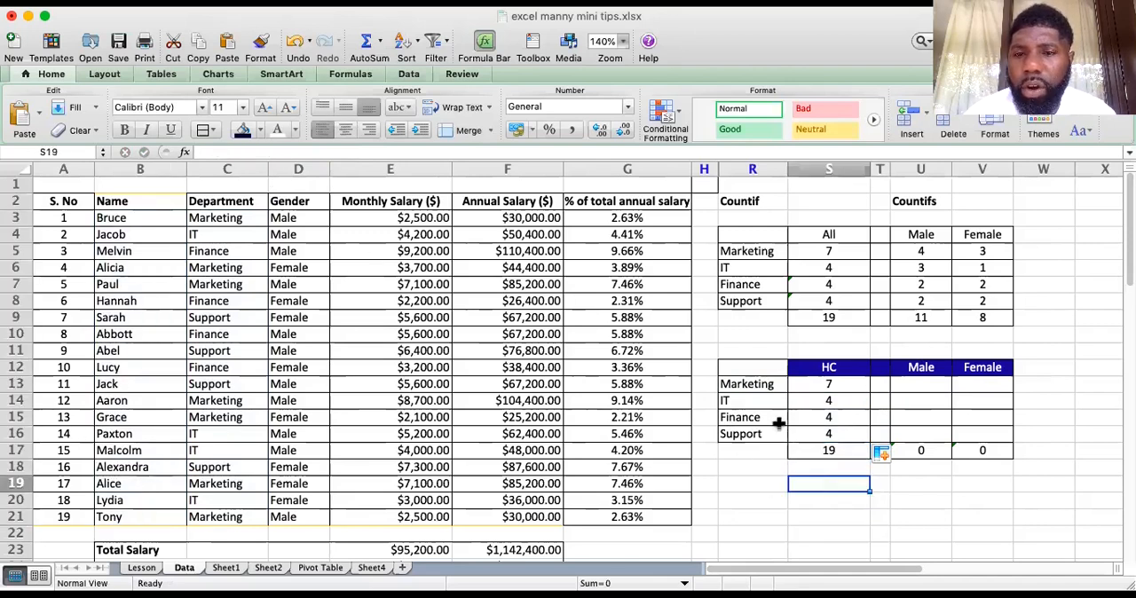
{"action": "left_click", "coordinate": [813, 465]}
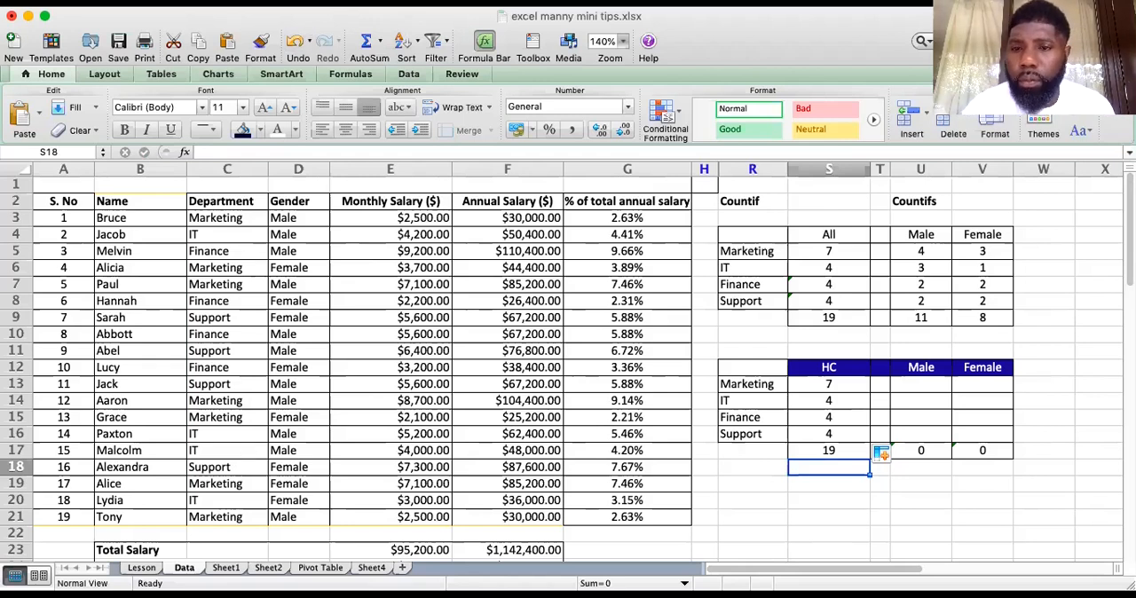
Start a COUNTIFS formula in Marketing's Male cell U13 with the department list as the absolute range $C$3:$C$21
{"action": "left_click", "coordinate": [919, 384]}
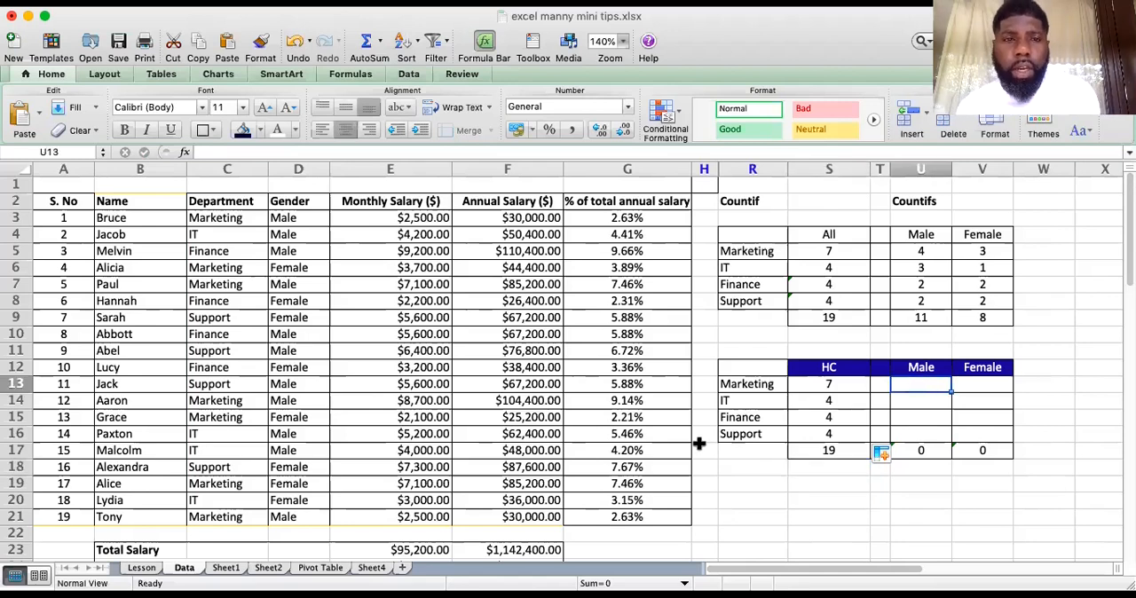
{"action": "type", "text": "="}
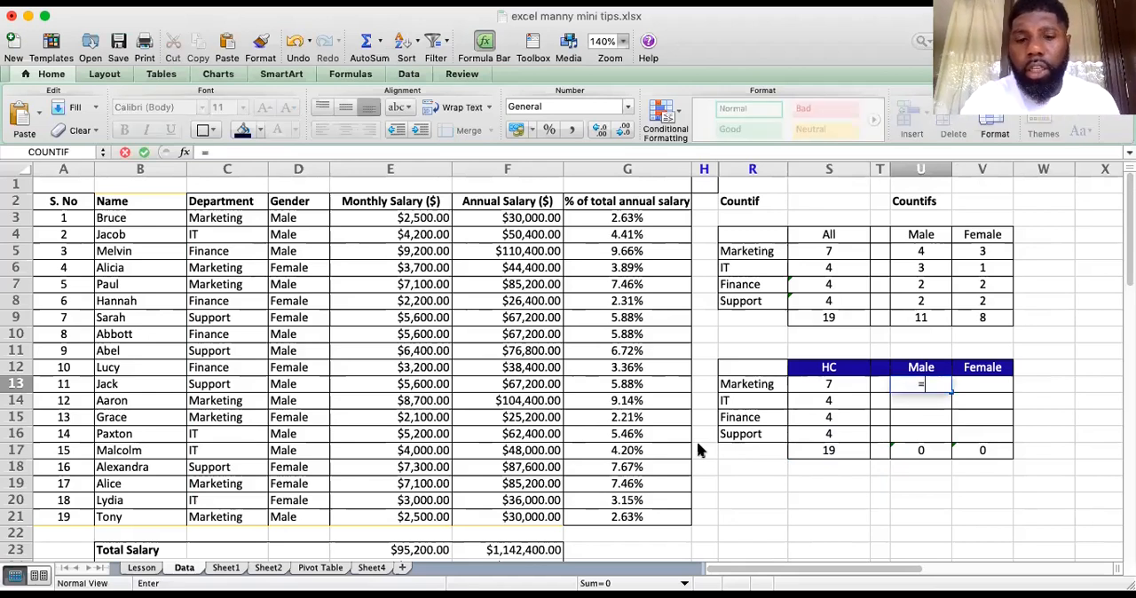
{"action": "type", "text": "count"}
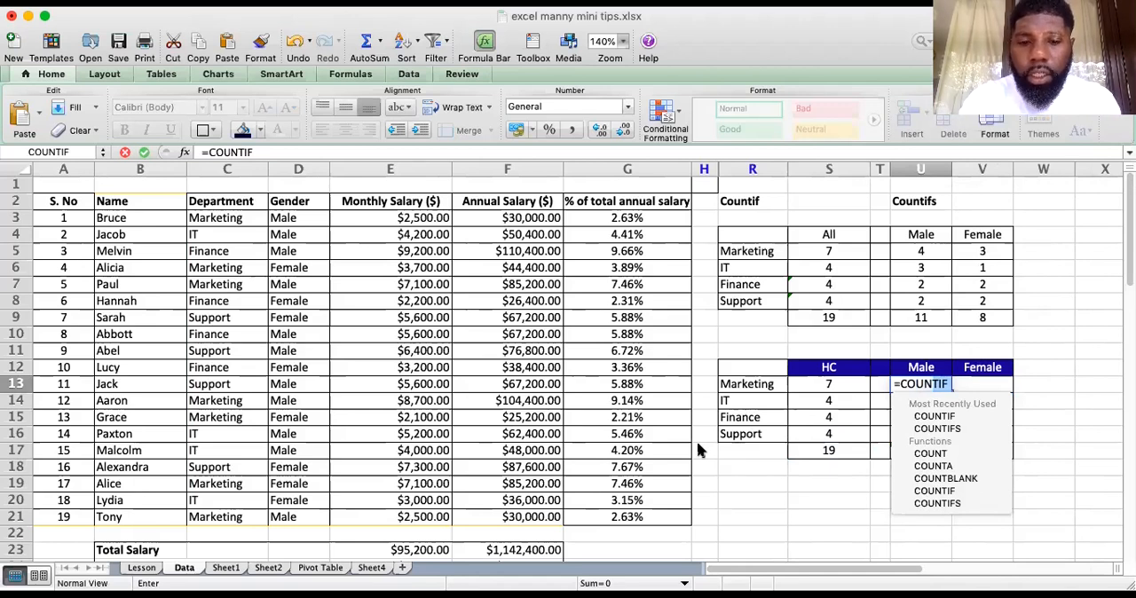
{"action": "type", "text": "ifs"}
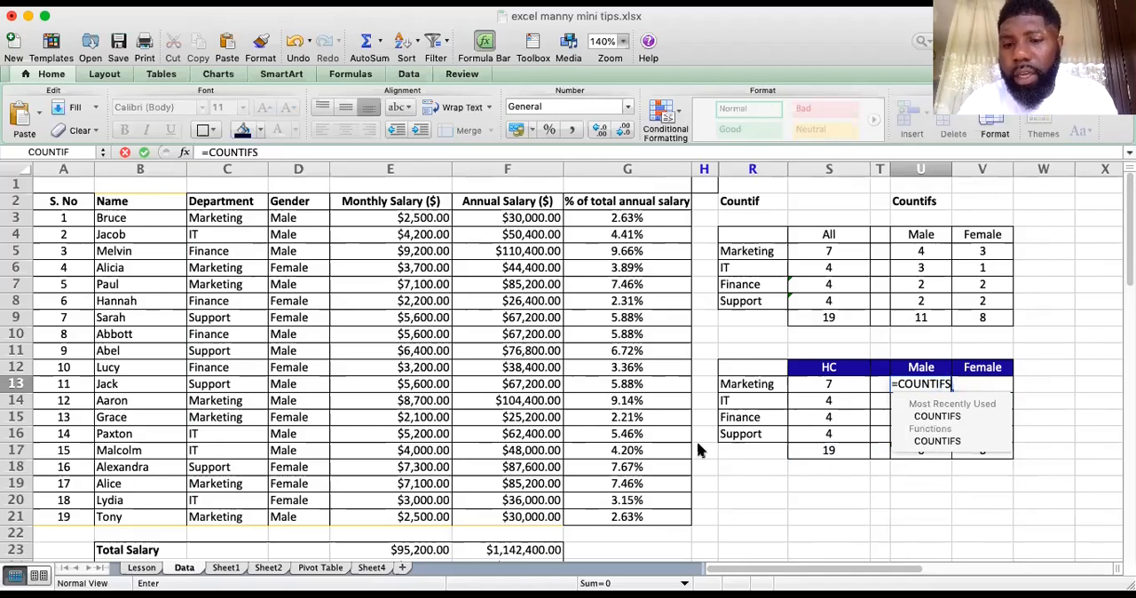
{"action": "type", "text": "("}
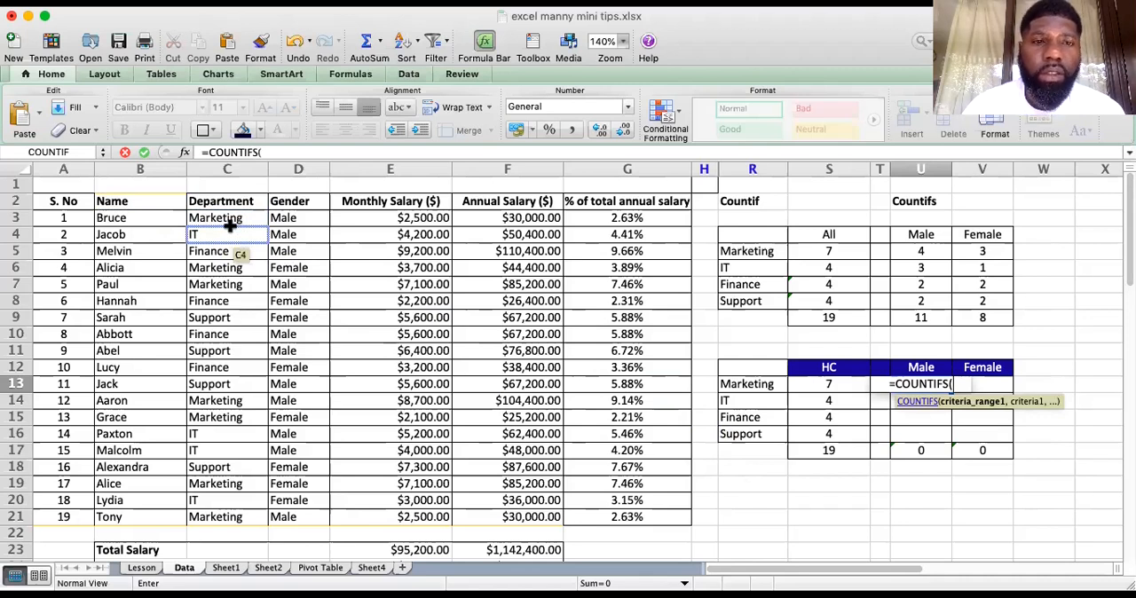
{"action": "left_click_drag", "start_coordinate": [235, 217], "coordinate": [231, 507]}
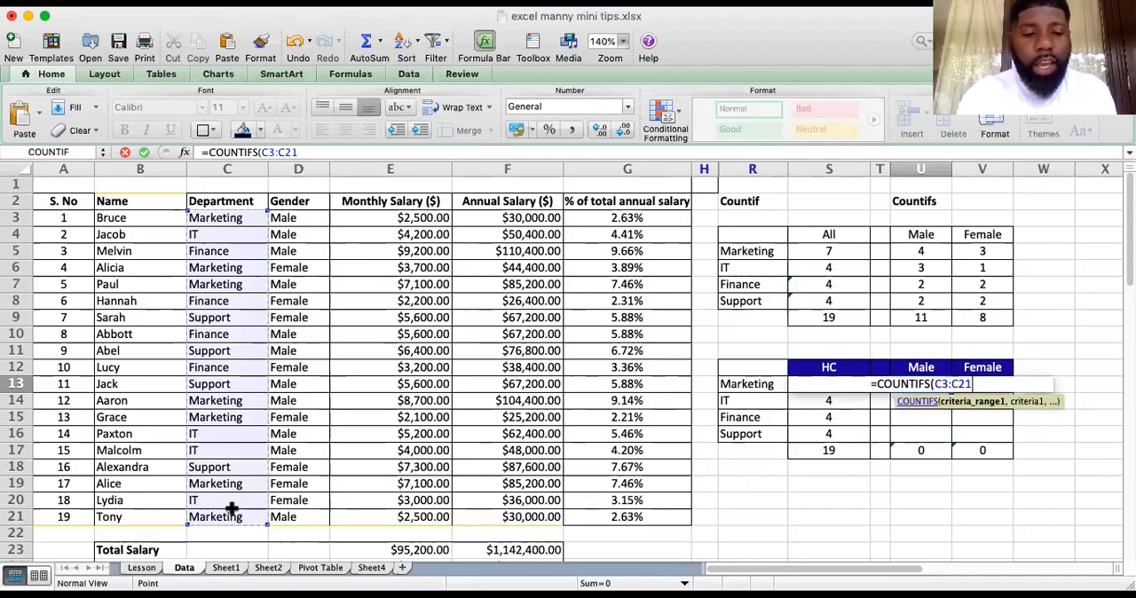
{"action": "key", "text": "super+t"}
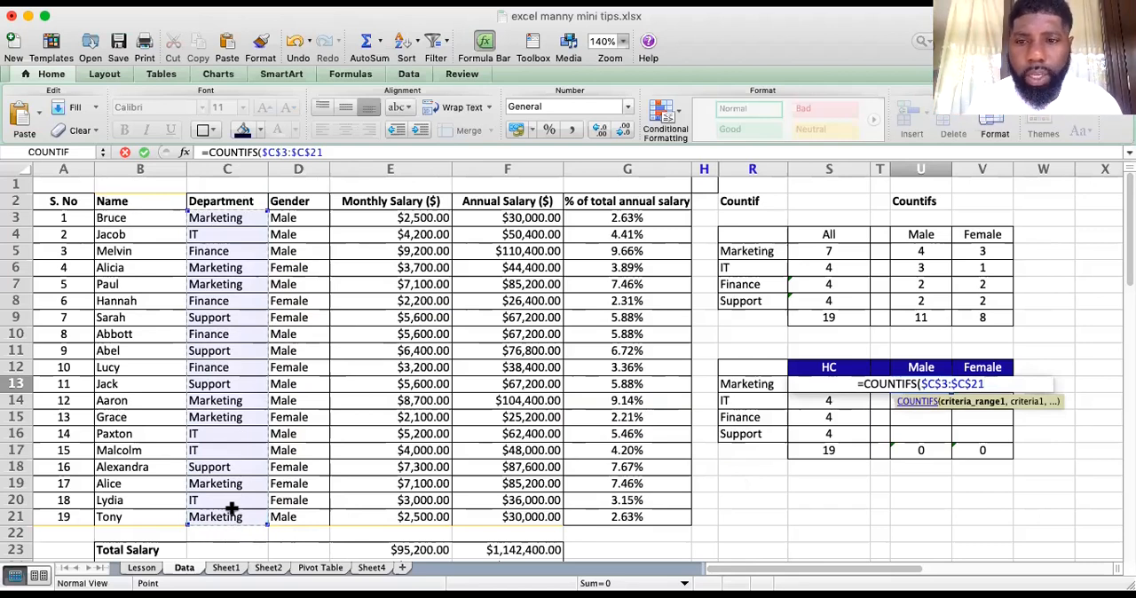
Add the Marketing label as the first criterion $R13 in the COUNTIFS formula, locking only its column
{"action": "type", "text": ","}
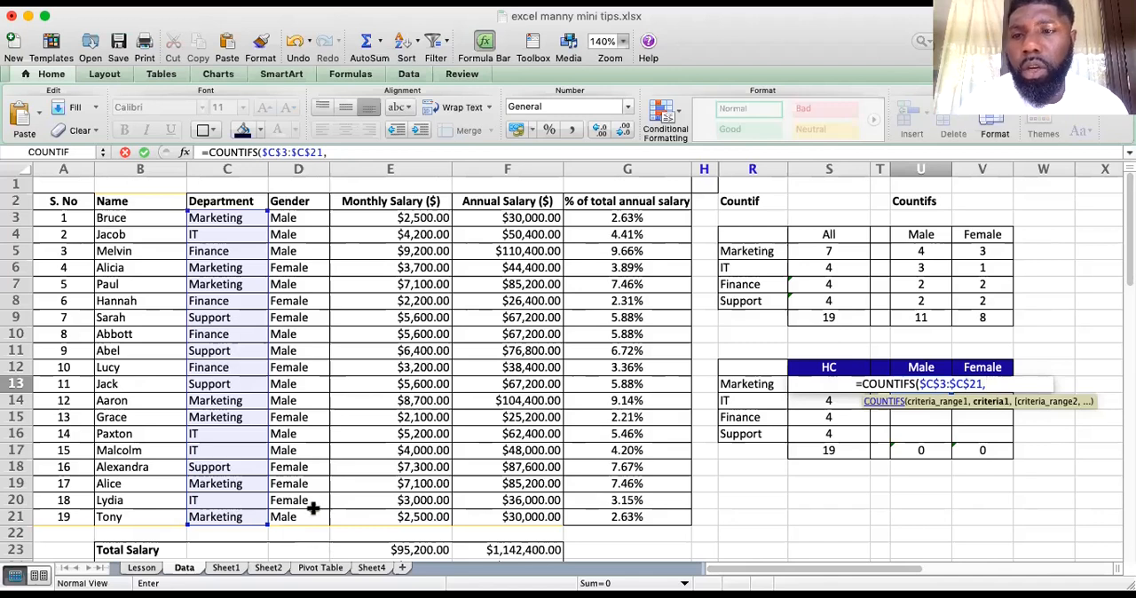
{"action": "left_click", "coordinate": [759, 383]}
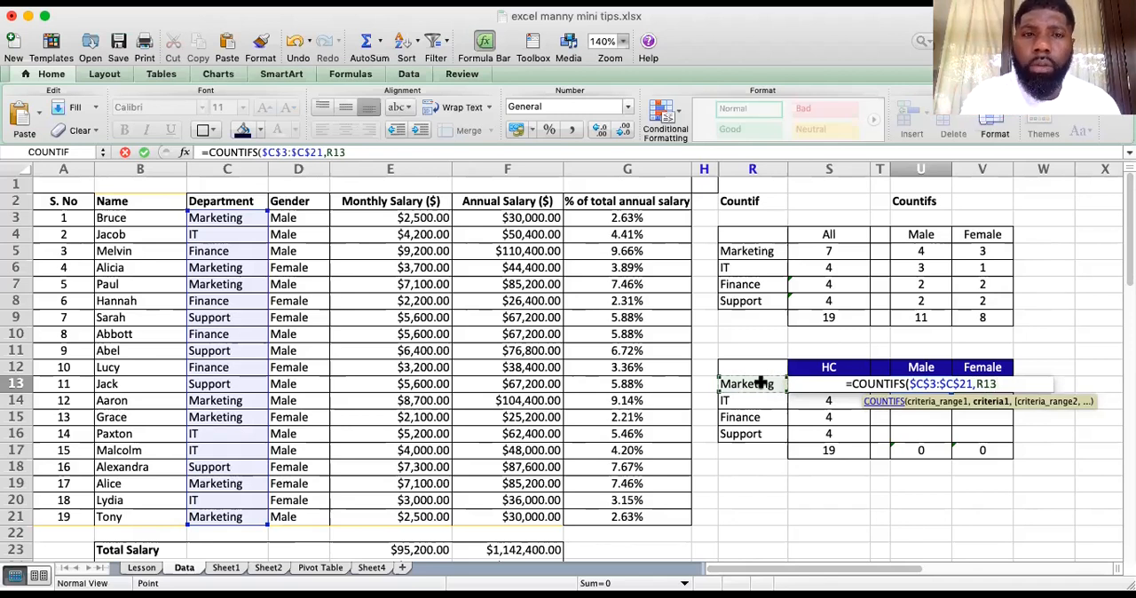
{"action": "left_click", "coordinate": [325, 151]}
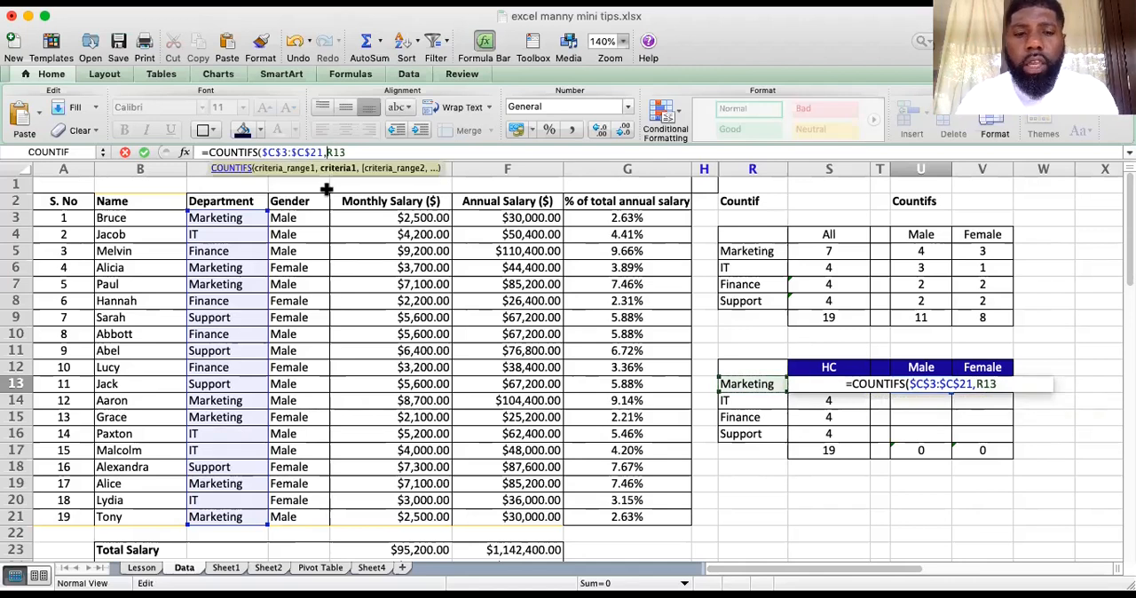
{"action": "type", "text": "$"}
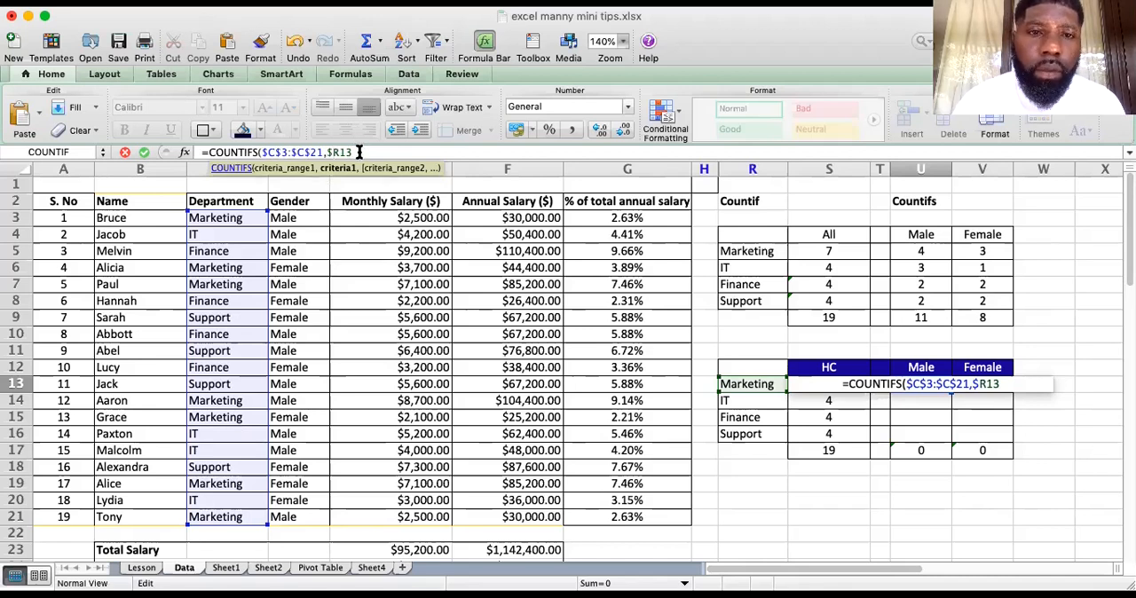
Add the gender list as the second criteria range of the COUNTIFS formula, made absolute as $D$3:$D$21
{"action": "type", "text": ","}
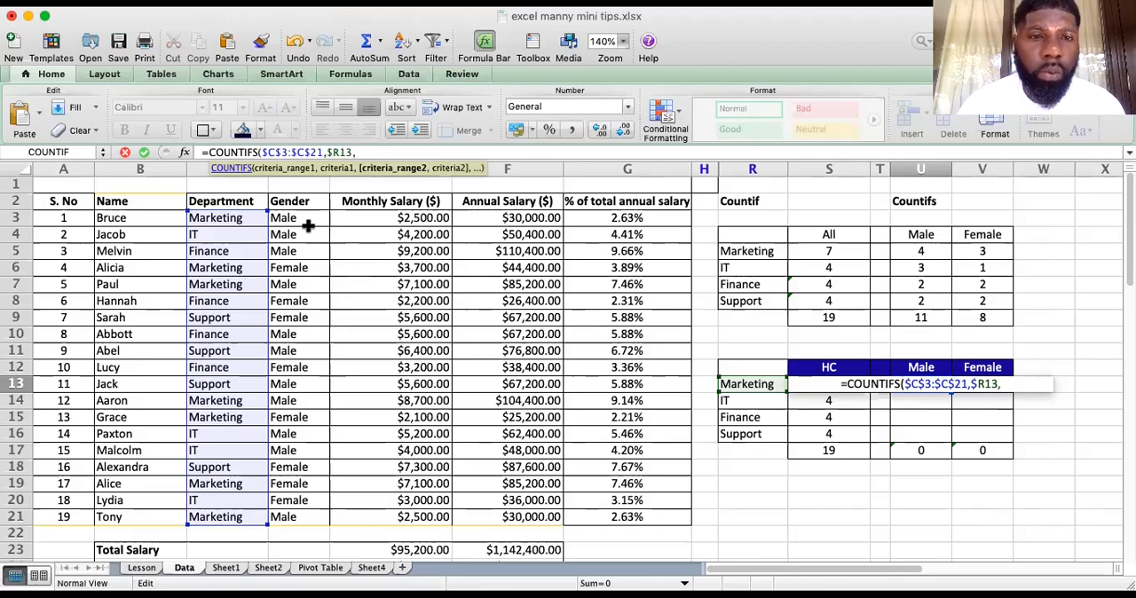
{"action": "left_click_drag", "start_coordinate": [304, 221], "coordinate": [312, 525]}
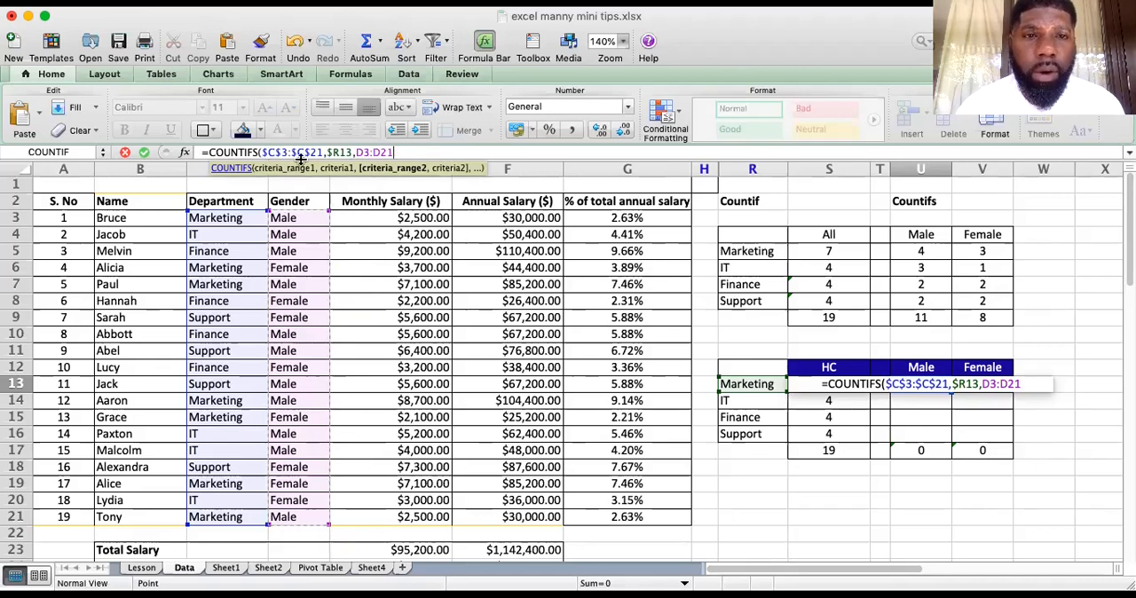
{"action": "left_click", "coordinate": [384, 151]}
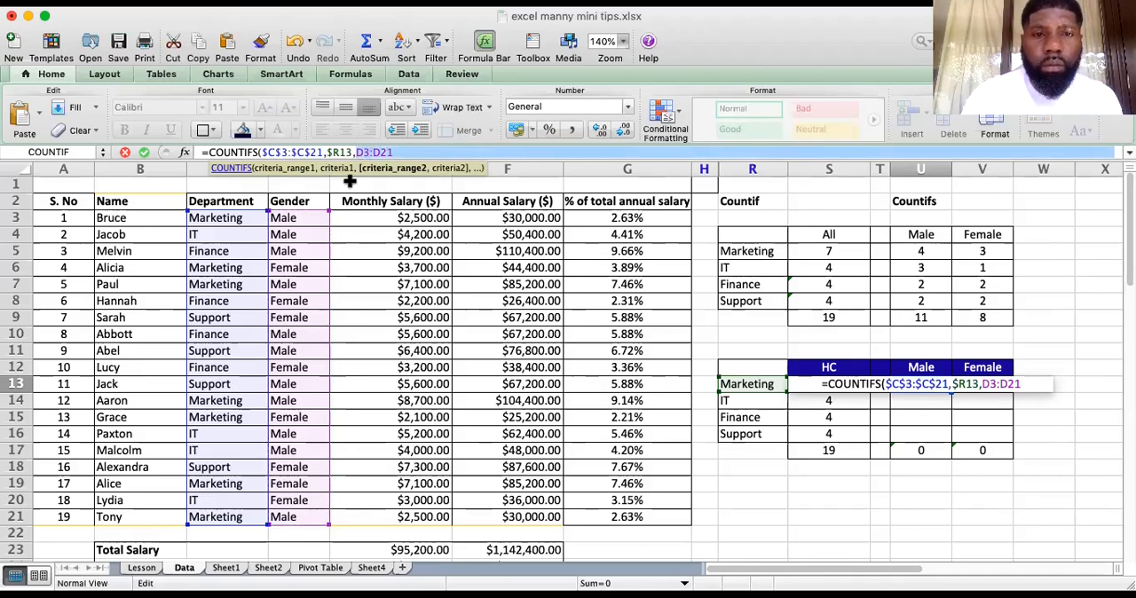
{"action": "key", "text": "F4"}
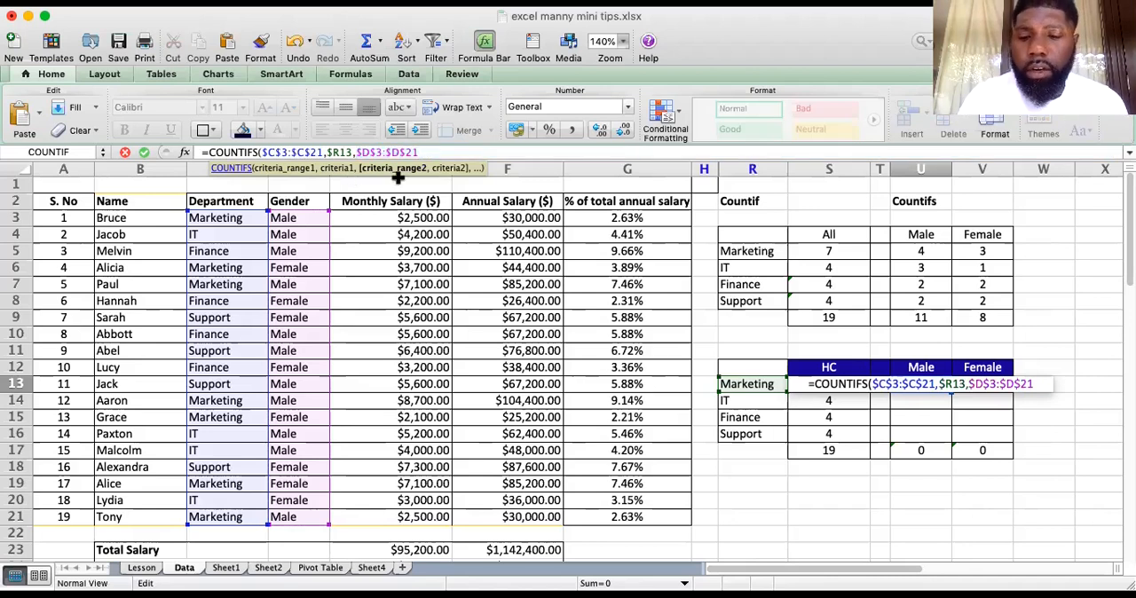
Complete the COUNTIFS formula in U13 with the Male header as second criterion U$12, locking only its row
{"action": "type", "text": ","}
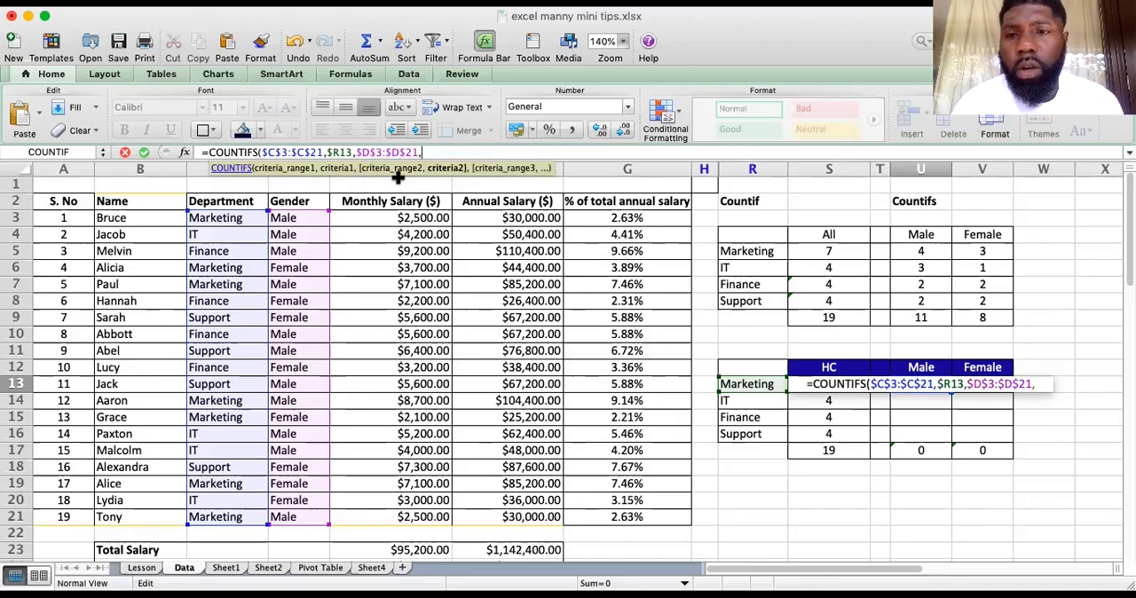
{"action": "left_click", "coordinate": [925, 364]}
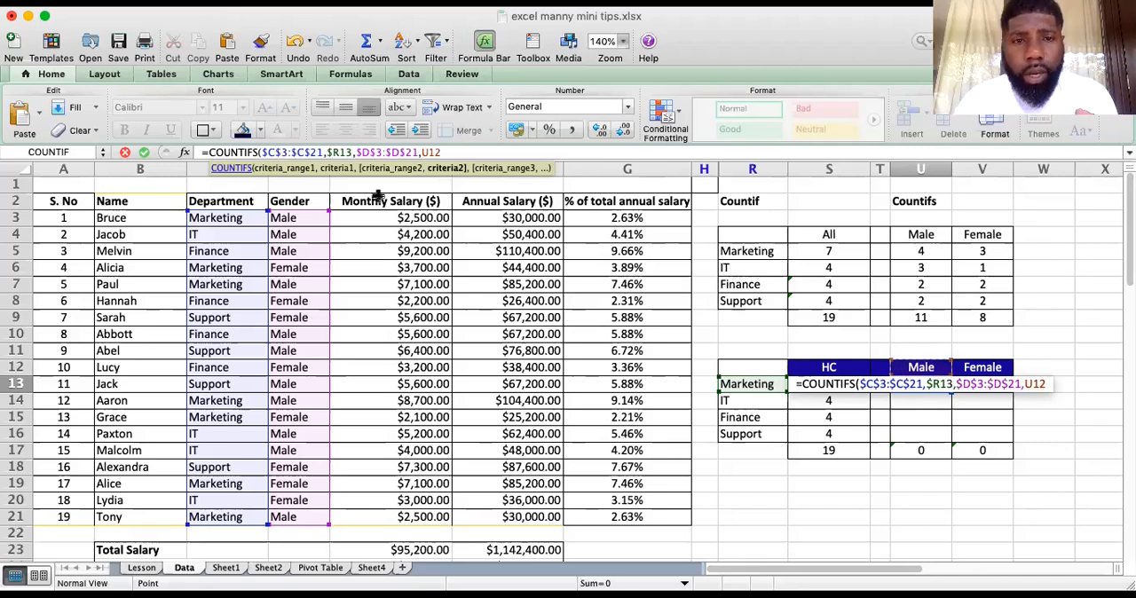
{"action": "key", "text": "Left"}
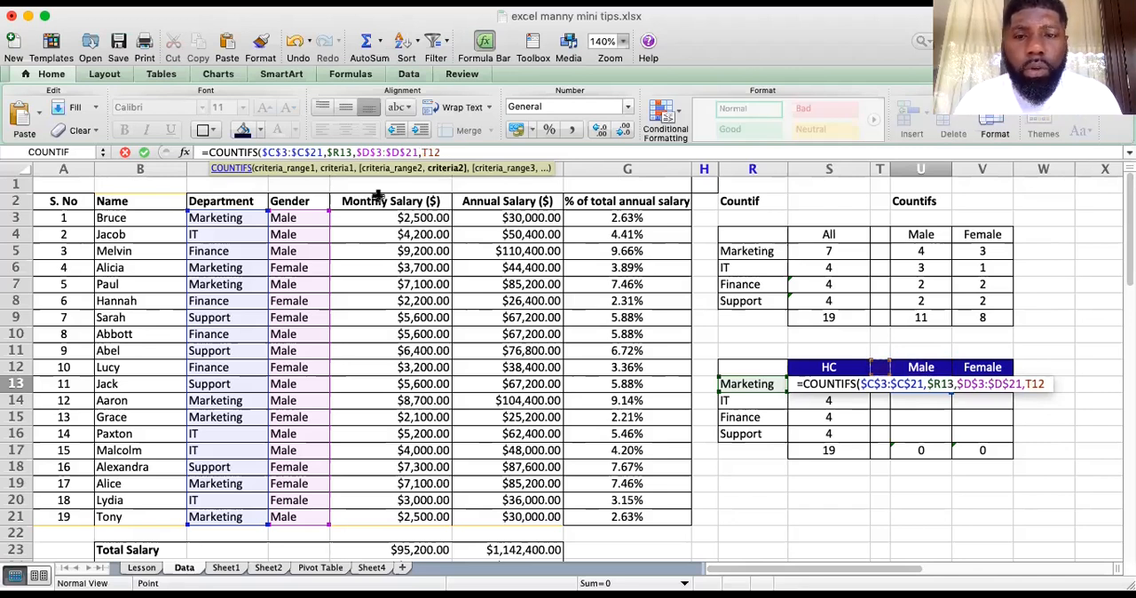
{"action": "key", "text": "Right"}
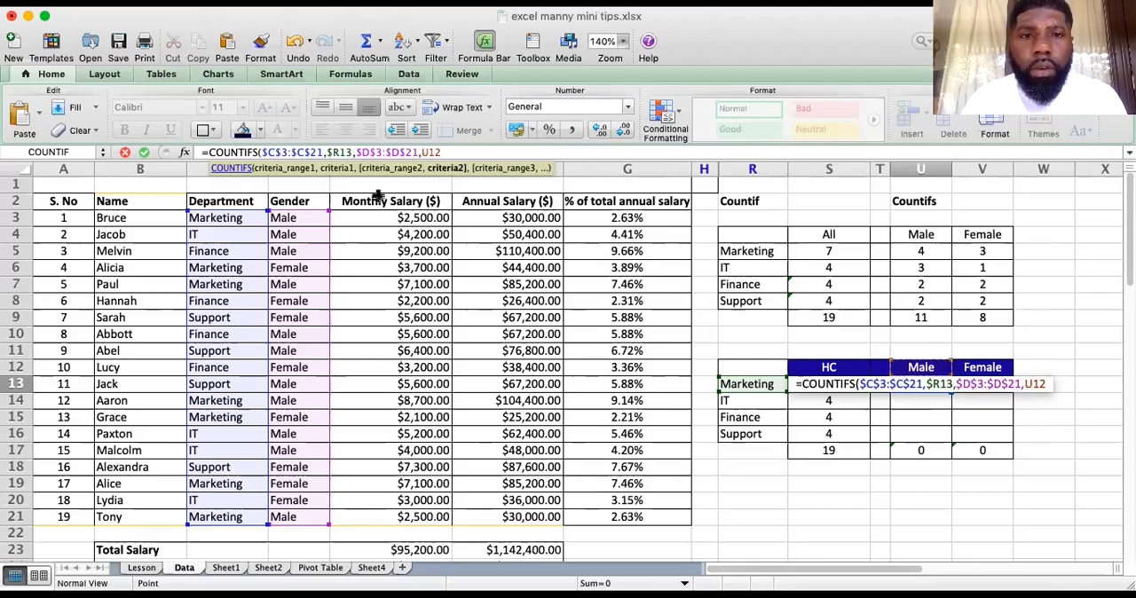
{"action": "left_click", "coordinate": [427, 152]}
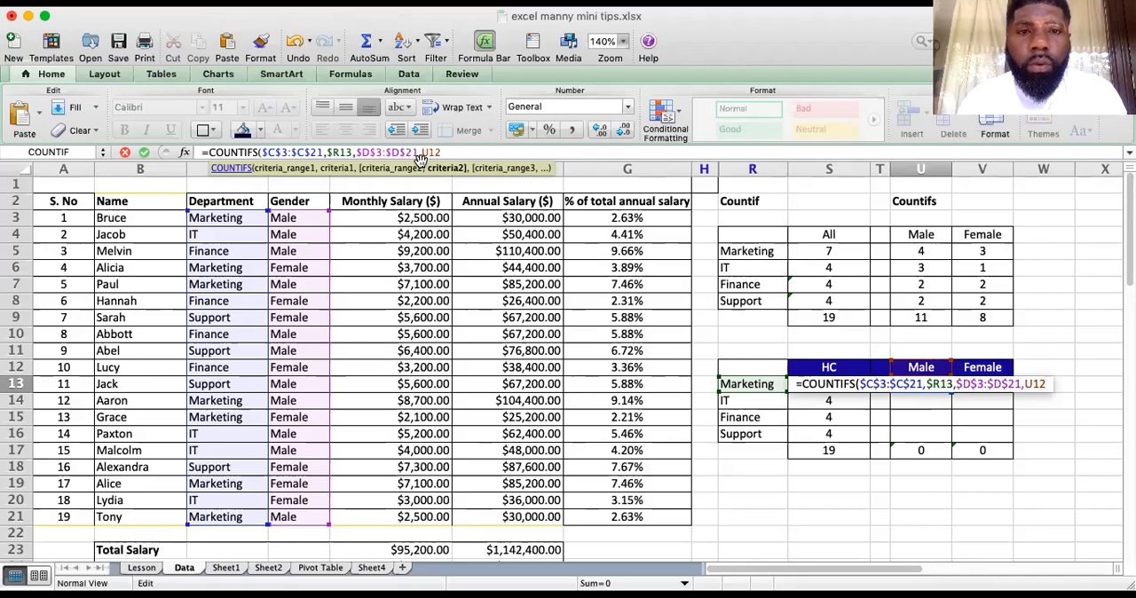
{"action": "type", "text": "$"}
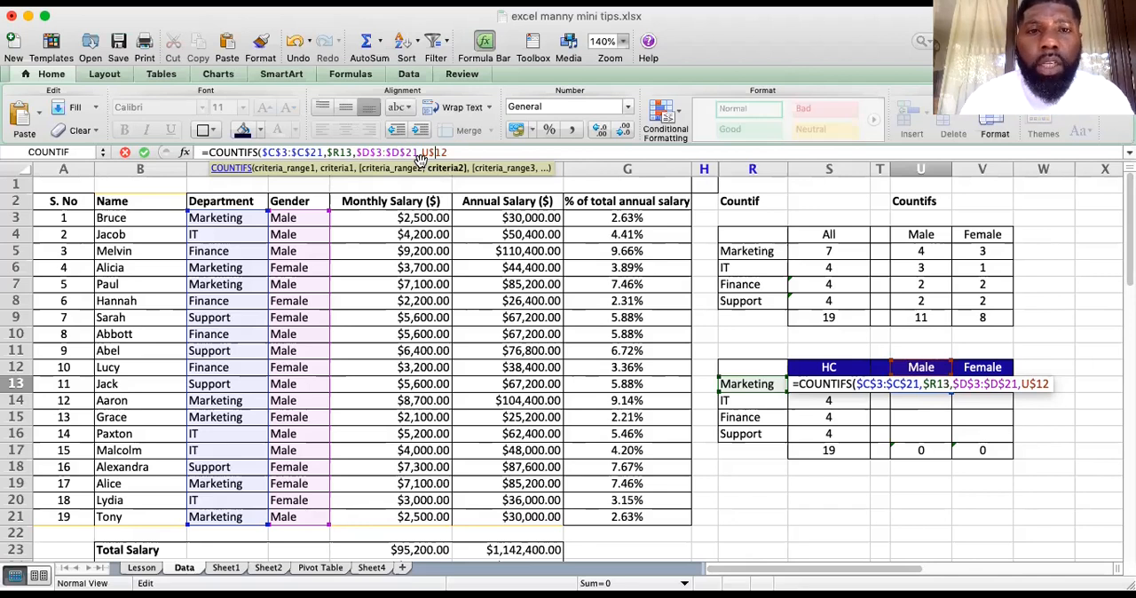
{"action": "type", "text": ")"}
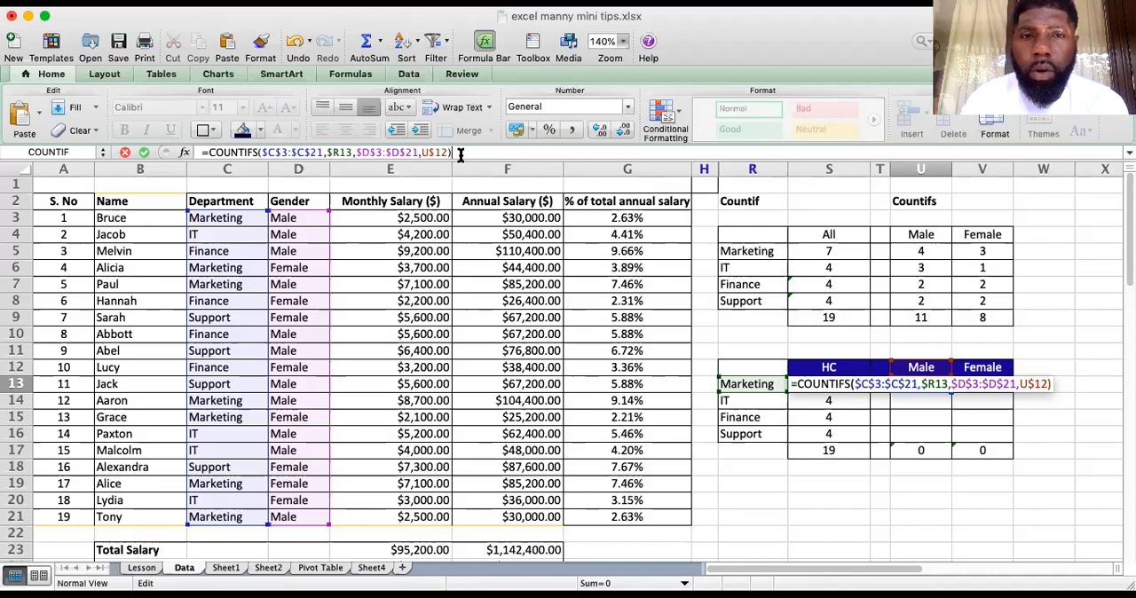
{"action": "key", "text": "Return"}
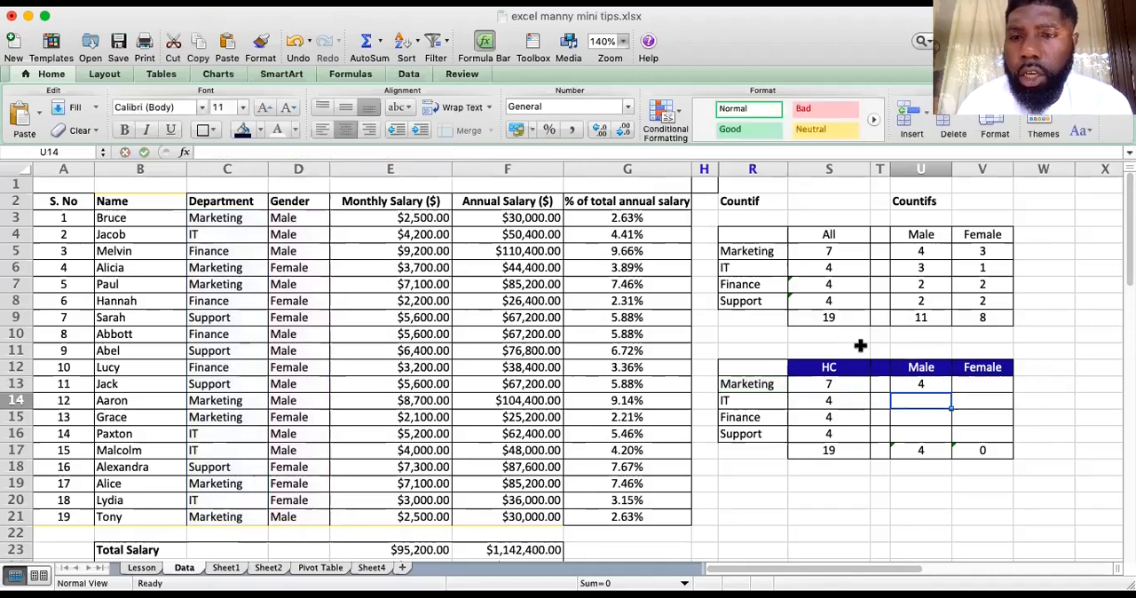
Fill the COUNTIFS formula from U13 down to U16 and across to the Female column through V16
{"action": "left_click", "coordinate": [940, 384]}
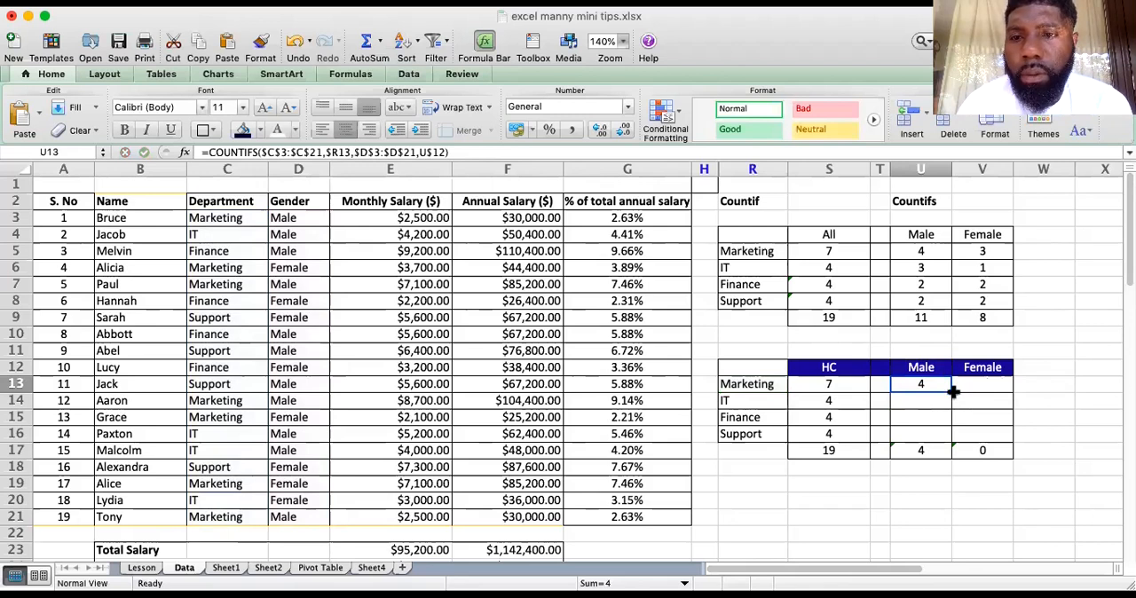
{"action": "left_click_drag", "start_coordinate": [950, 393], "coordinate": [950, 441]}
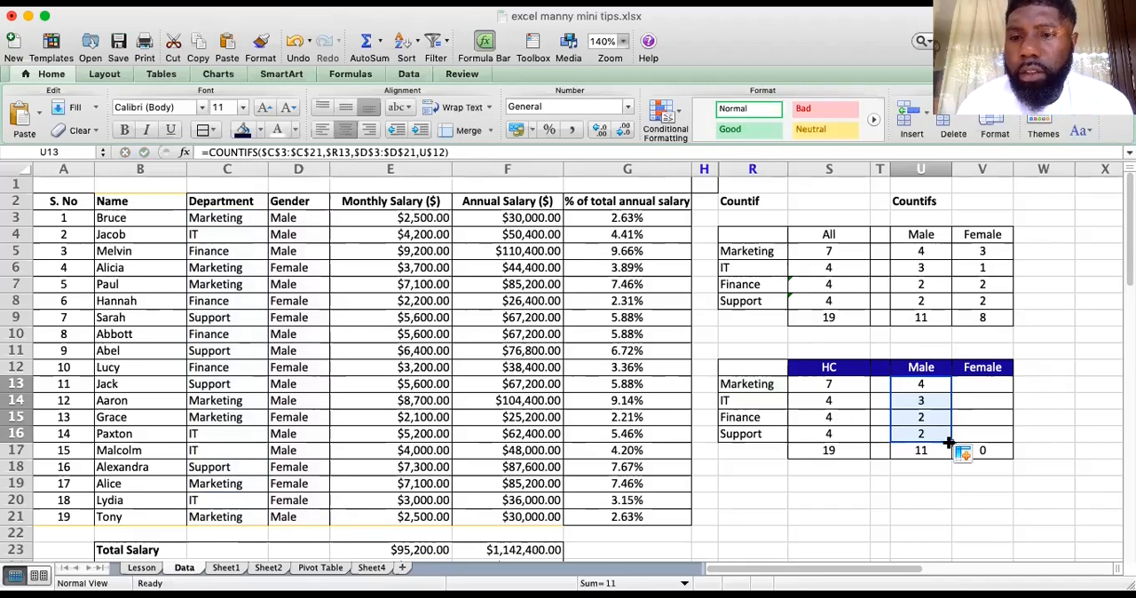
{"action": "left_click_drag", "start_coordinate": [950, 441], "coordinate": [985, 444]}
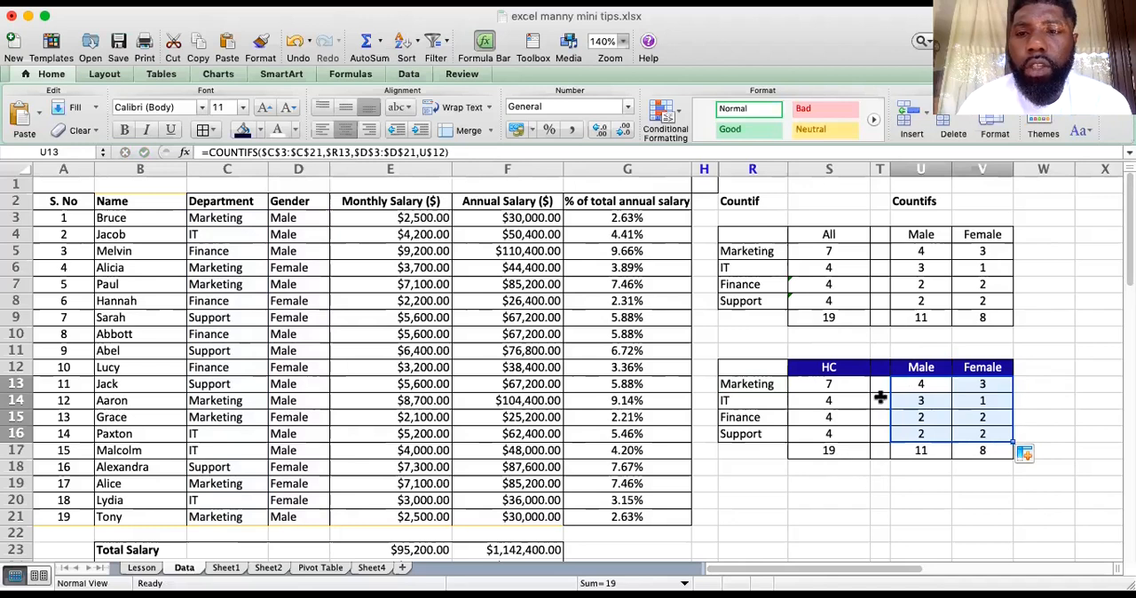
Check the Male and Female counts for Marketing and examine the formulas and total in the Female column
{"action": "left_click_drag", "start_coordinate": [930, 389], "coordinate": [967, 387]}
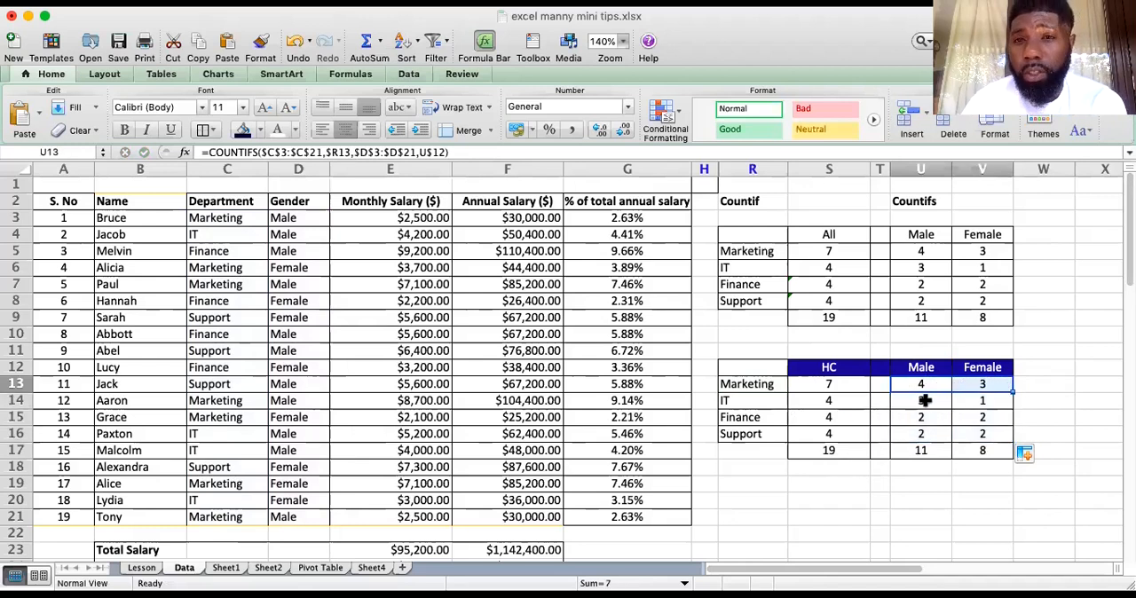
{"action": "left_click", "coordinate": [982, 434]}
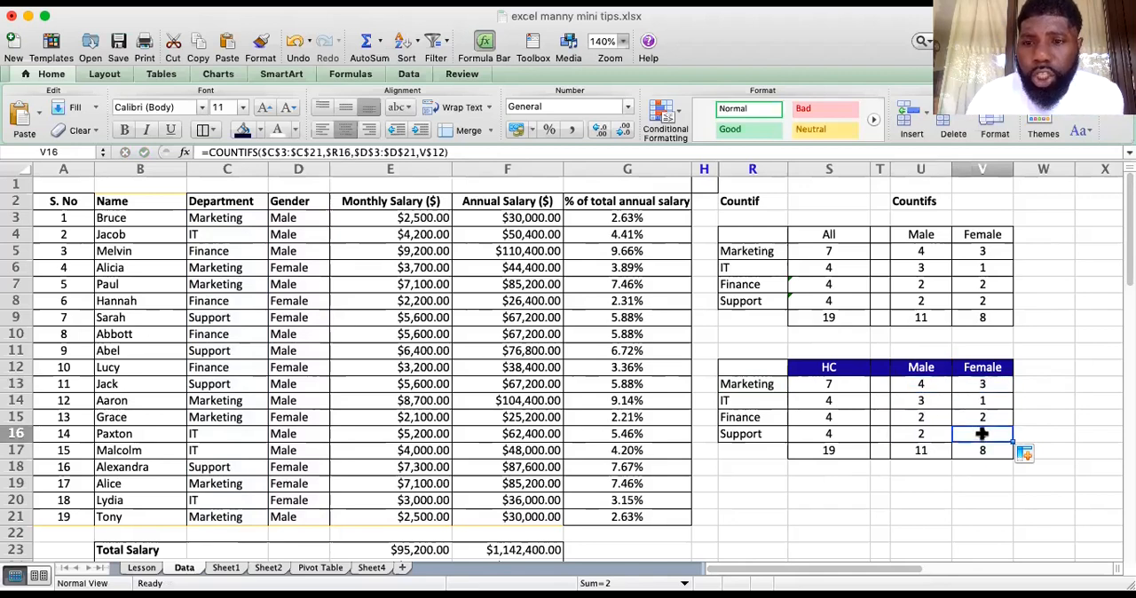
{"action": "left_click", "coordinate": [477, 152]}
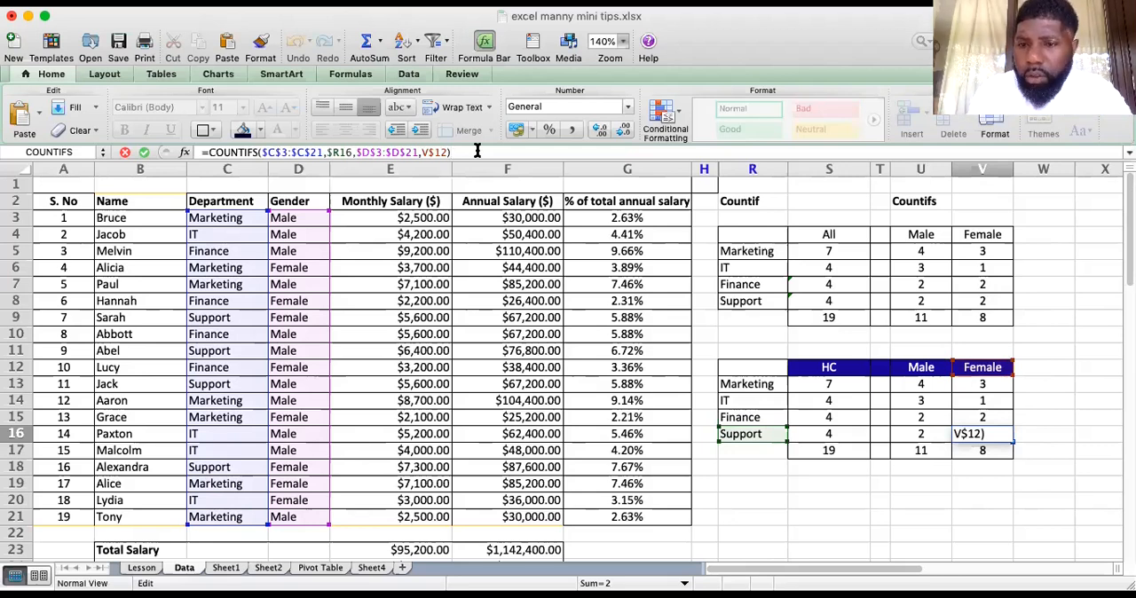
{"action": "key", "text": "Return"}
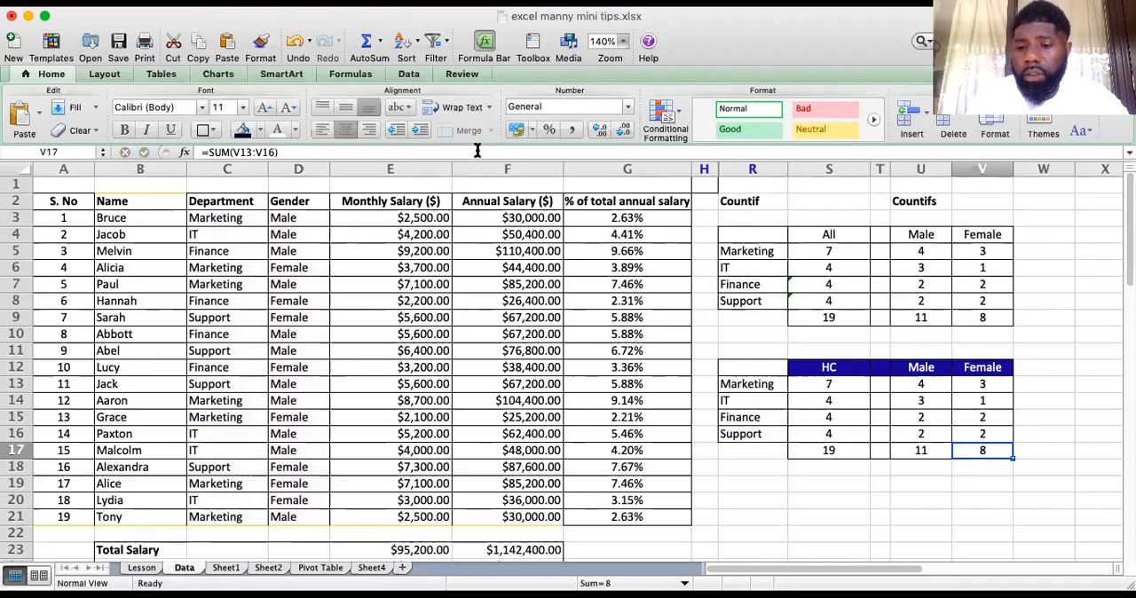
{"action": "key", "text": "Up"}
{"action": "key", "text": "Up"}
{"action": "key", "text": "Up"}
{"action": "key", "text": "Up"}
{"action": "key", "text": "Up"}
{"action": "key", "text": "Down"}
{"action": "key", "text": "Down"}
{"action": "key", "text": "Up"}
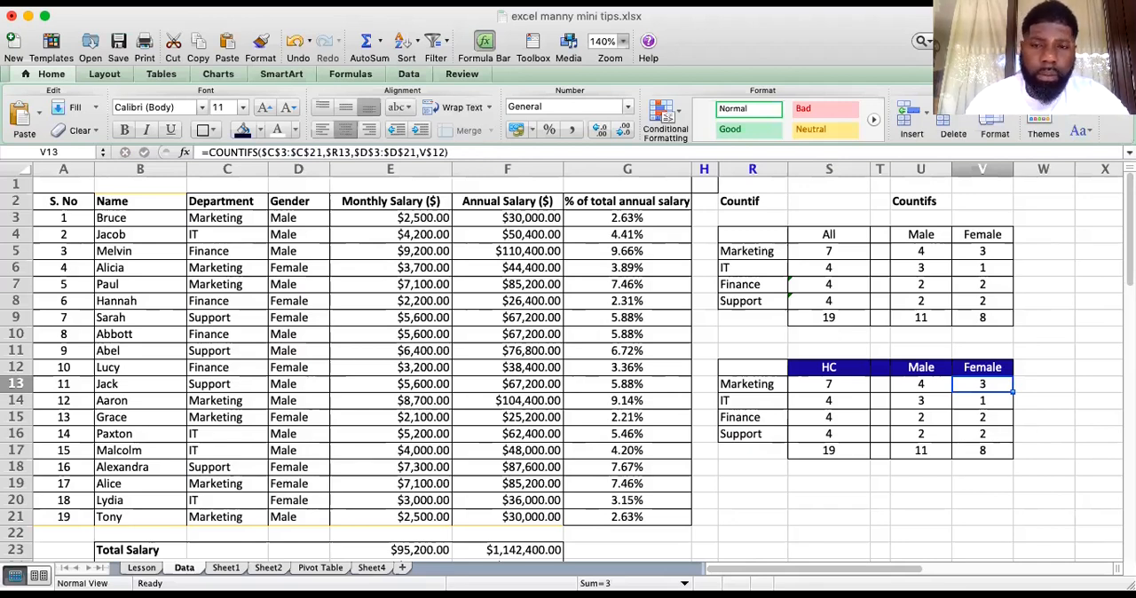
{"action": "left_click", "coordinate": [899, 512]}
{"action": "left_click", "coordinate": [907, 484]}
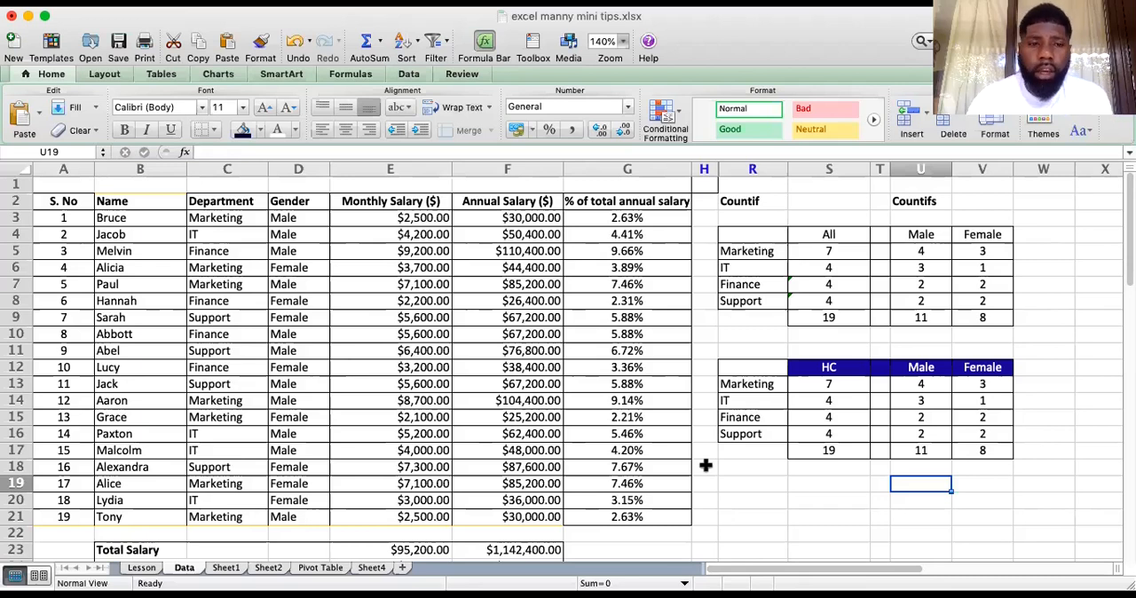
Strike through the CountIf and Countifs topics in cells A6:A7 of the Lesson sheet
{"action": "left_click", "coordinate": [141, 568]}
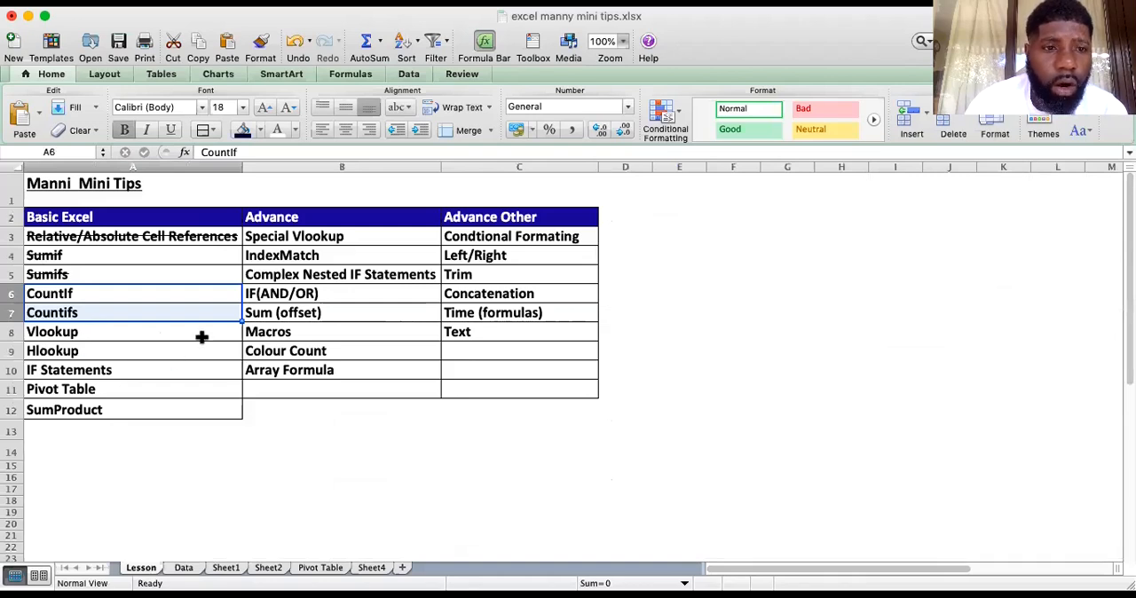
{"action": "left_click", "coordinate": [160, 295]}
{"action": "left_click", "coordinate": [209, 351]}
{"action": "left_click_drag", "start_coordinate": [198, 298], "coordinate": [198, 316]}
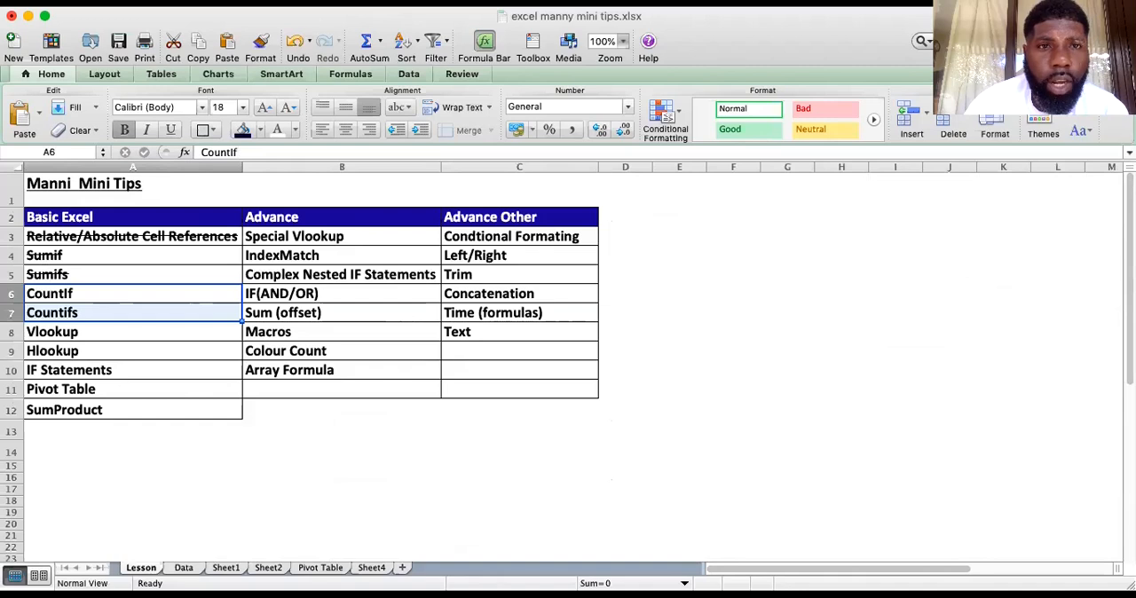
{"action": "left_click", "coordinate": [257, 2]}
{"action": "left_click", "coordinate": [272, 17]}
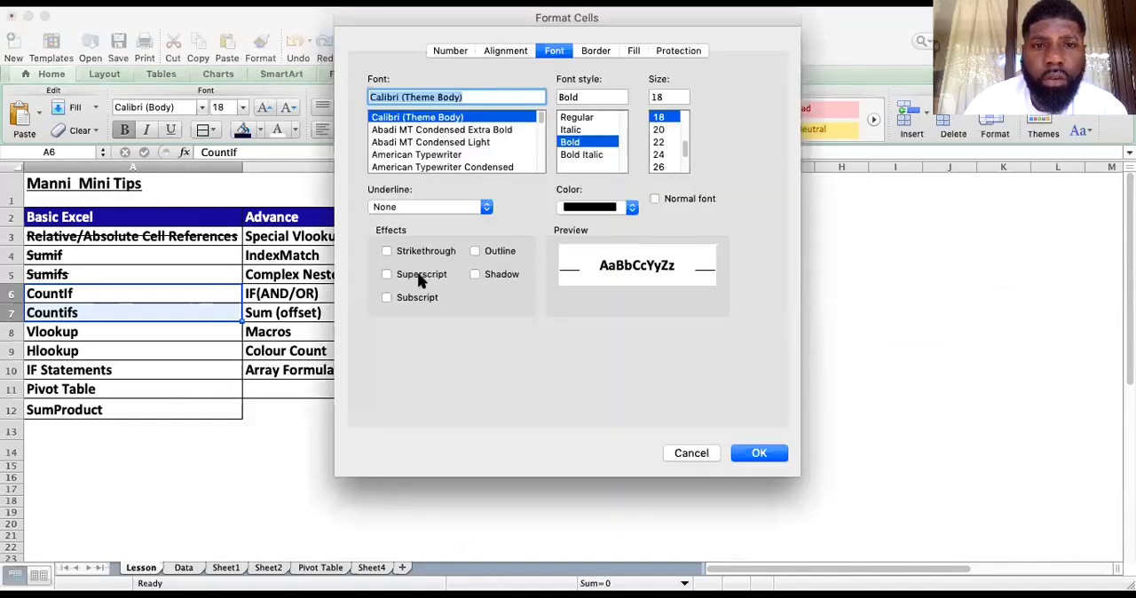
{"action": "left_click", "coordinate": [382, 250]}
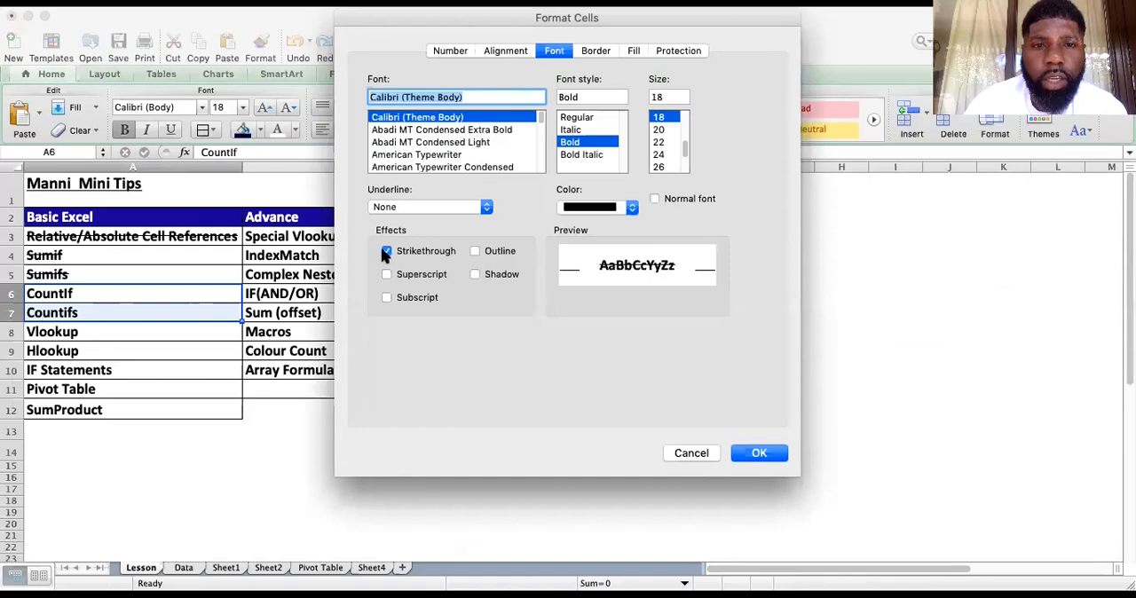
{"action": "left_click", "coordinate": [759, 454]}
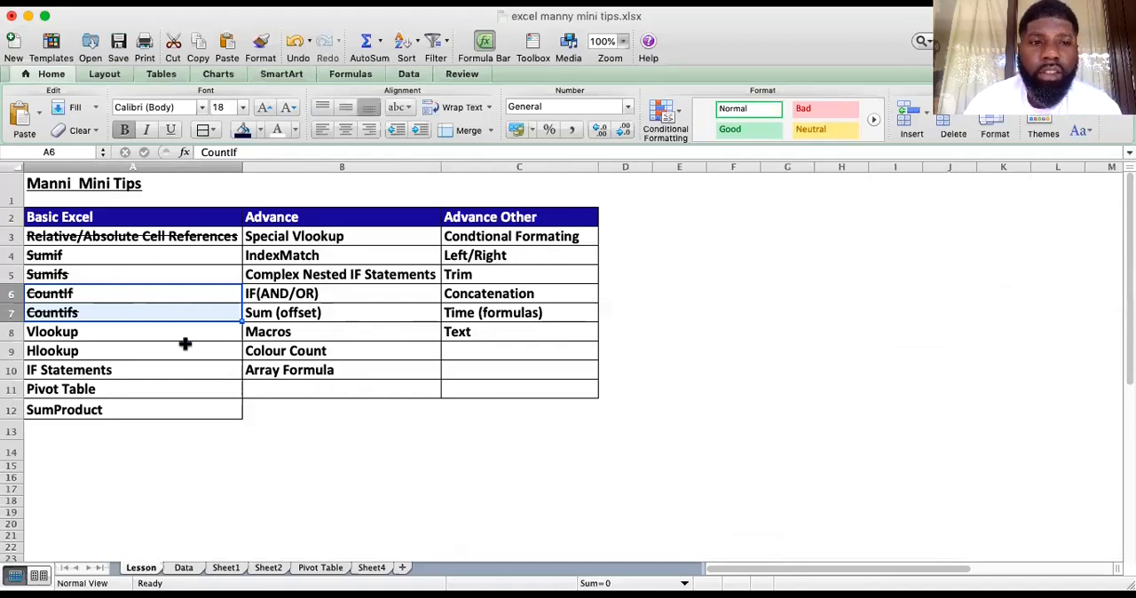
{"action": "left_click", "coordinate": [413, 431]}
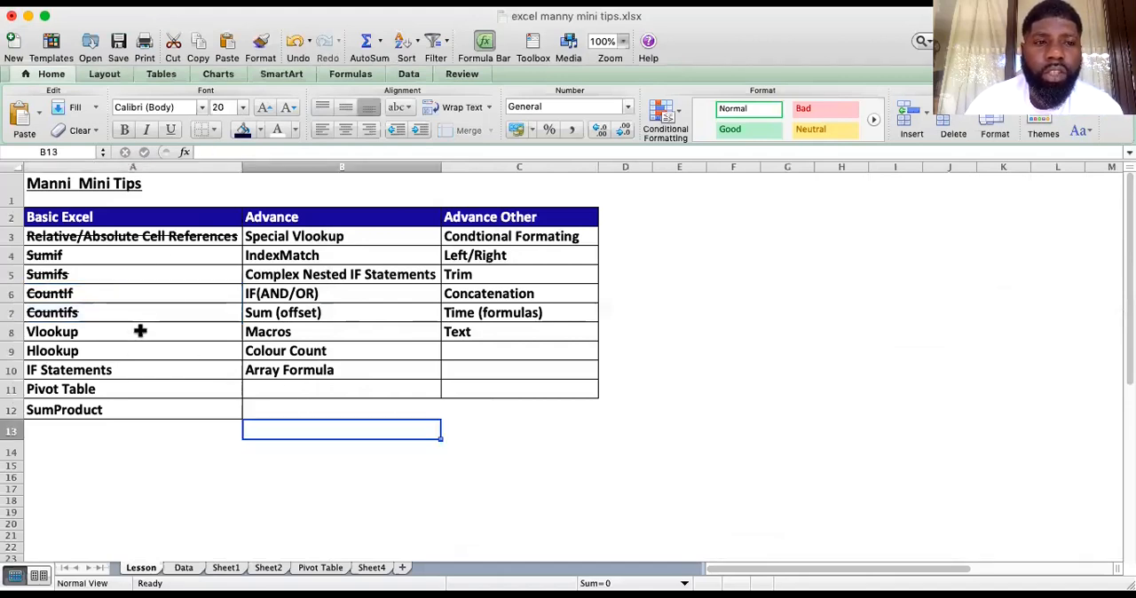
{"action": "left_click", "coordinate": [169, 307]}
{"action": "mouse_move", "coordinate": [170, 299]}
{"action": "left_mouse_down"}
{"action": "mouse_move", "coordinate": [177, 247]}
{"action": "mouse_move", "coordinate": [178, 273]}
{"action": "left_mouse_up"}
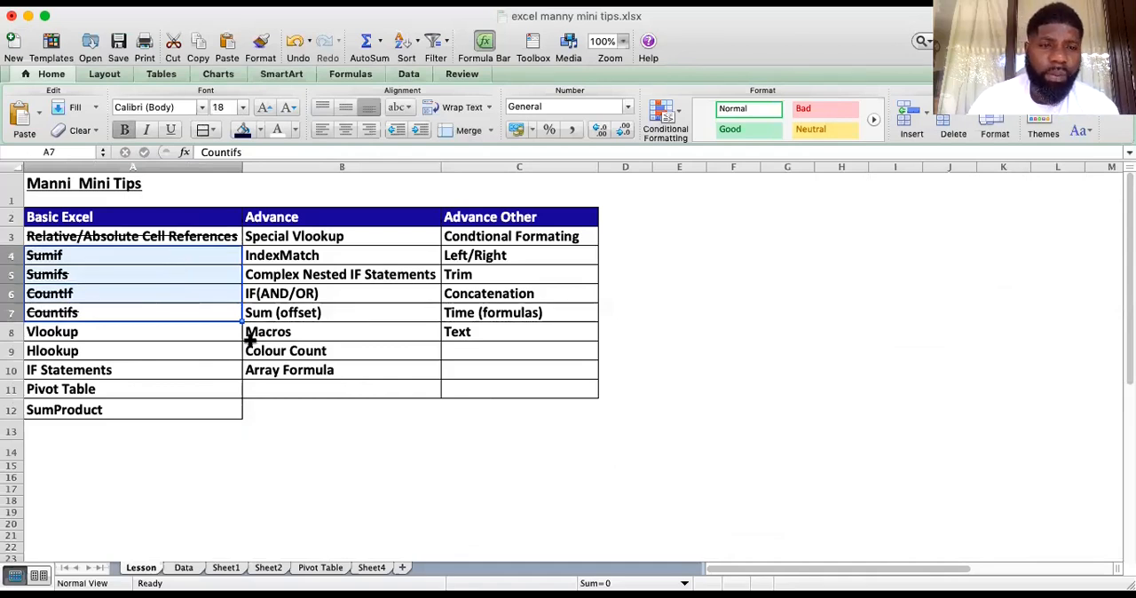
{"action": "left_click", "coordinate": [374, 432]}
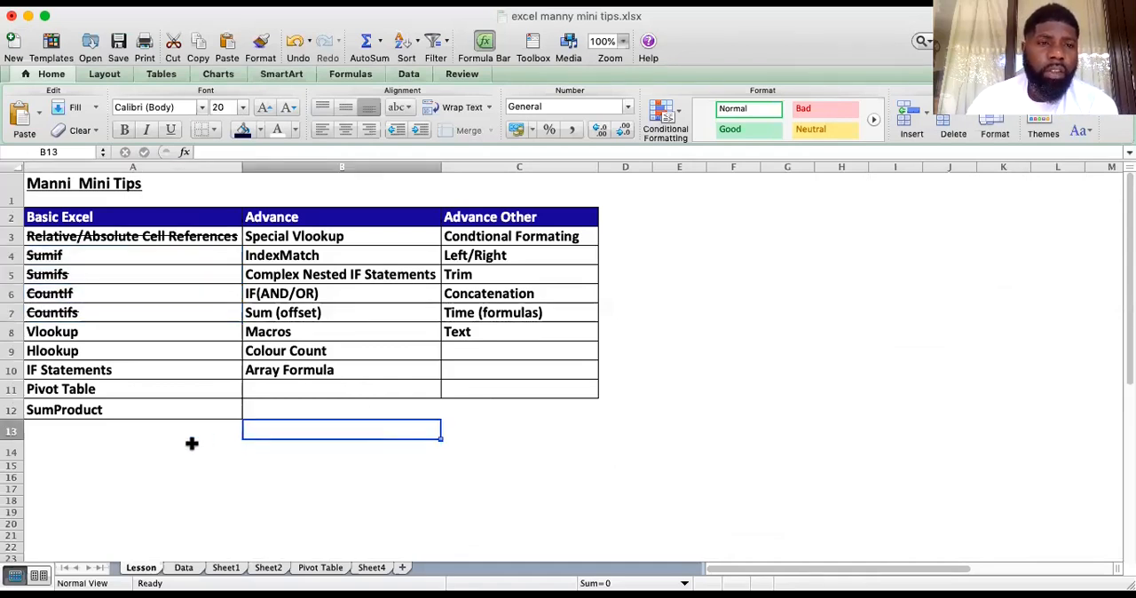